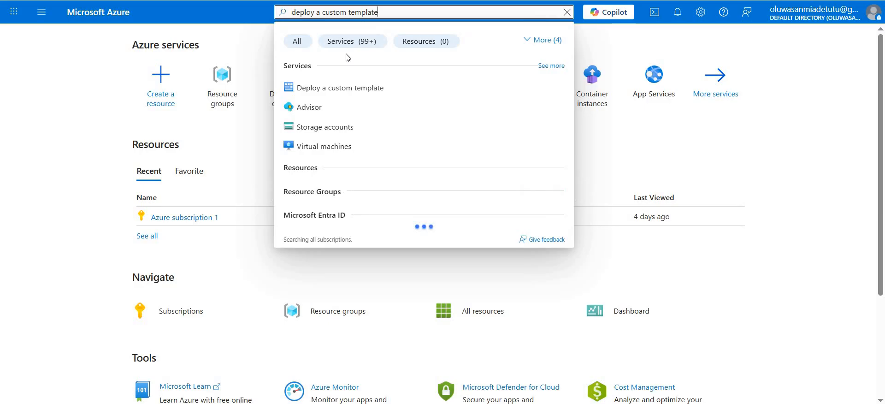
- Start a custom template deployment, load the az104-14-vm-template file into the template editor, and save the template
left_click(345, 83)
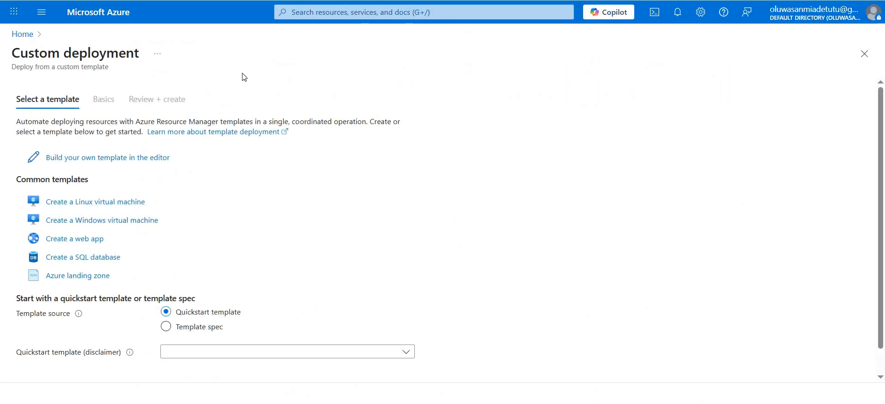
left_click(150, 159)
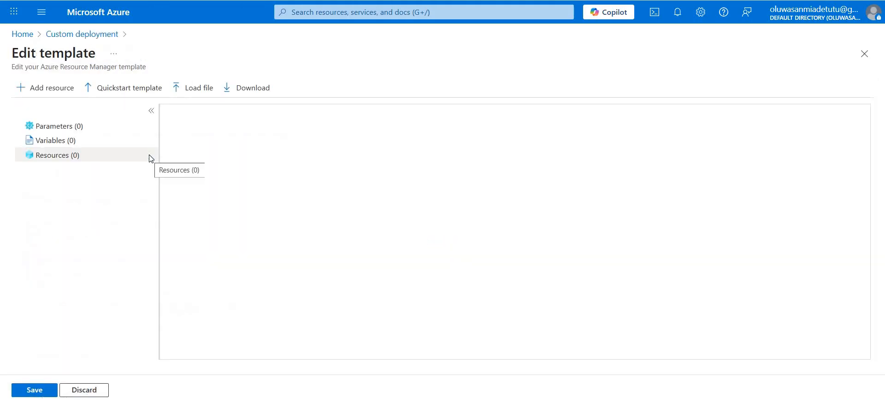
left_click(189, 91)
left_click(171, 43)
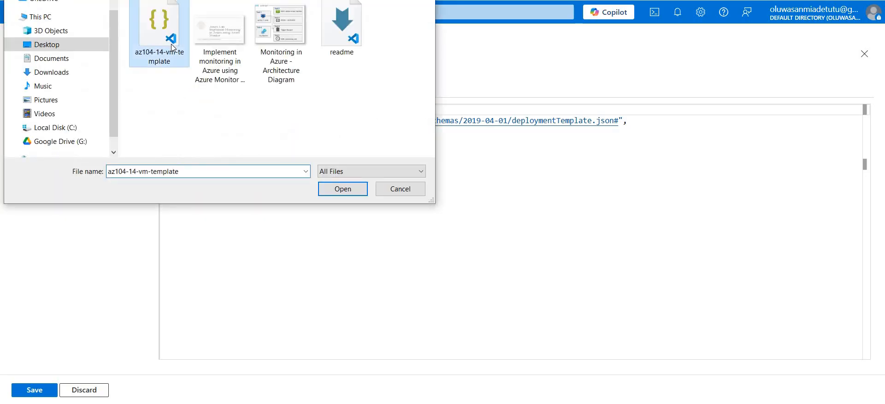
left_click(357, 189)
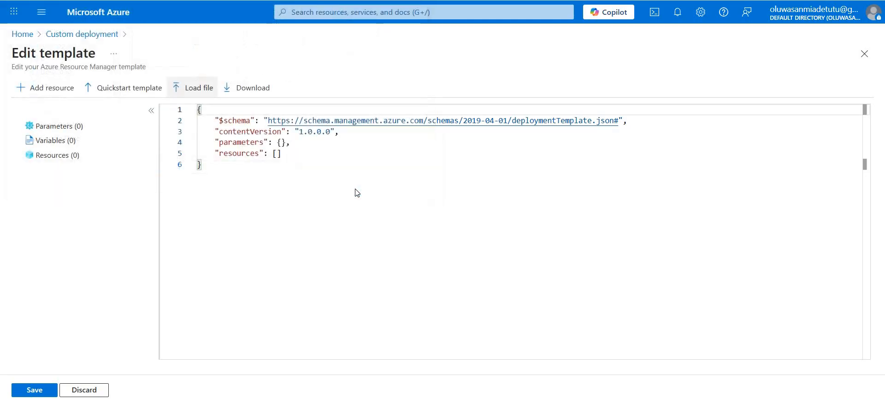
left_click(40, 390)
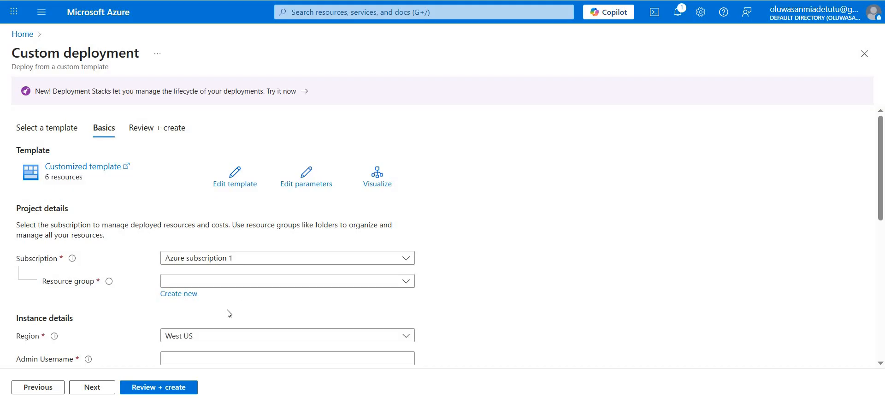
- Create a new resource group named az104-rg11 for the custom deployment
left_click(190, 294)
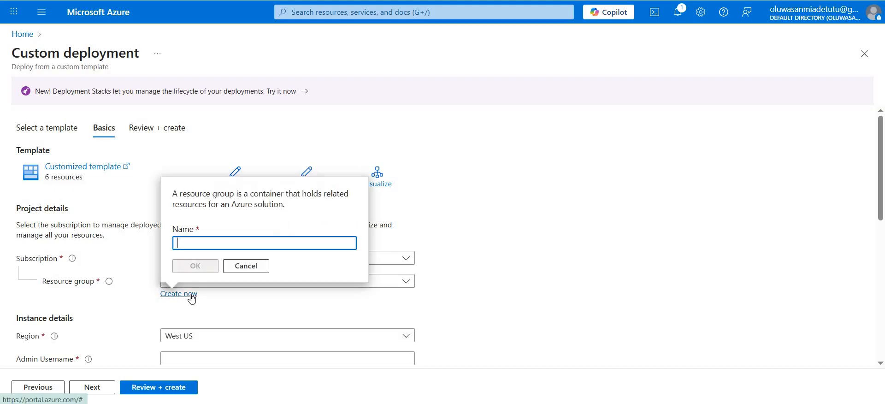
type("az104-")
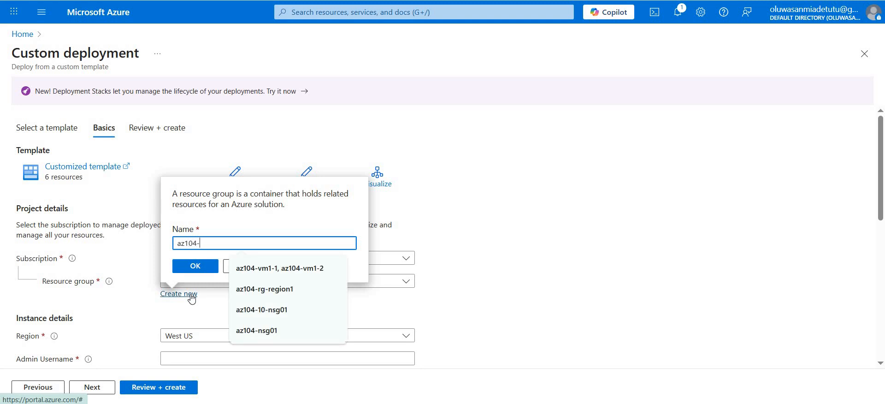
type("rg11")
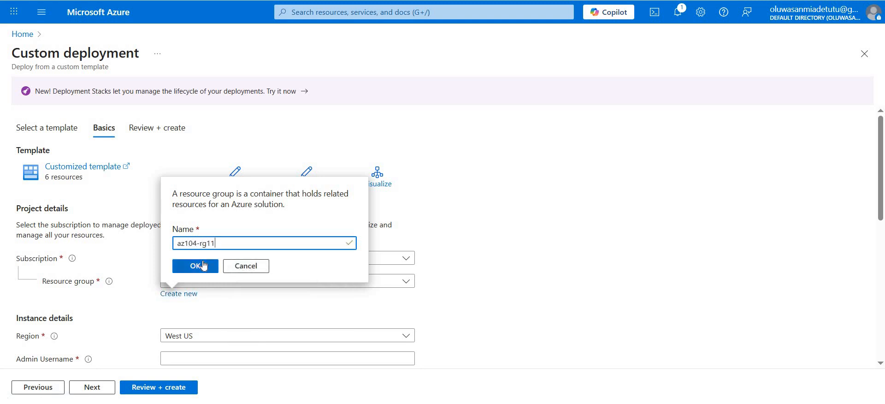
left_click(203, 266)
- Set the deployment's admin username to localadmin and enter the admin password
scroll(312, 309, "down", 2)
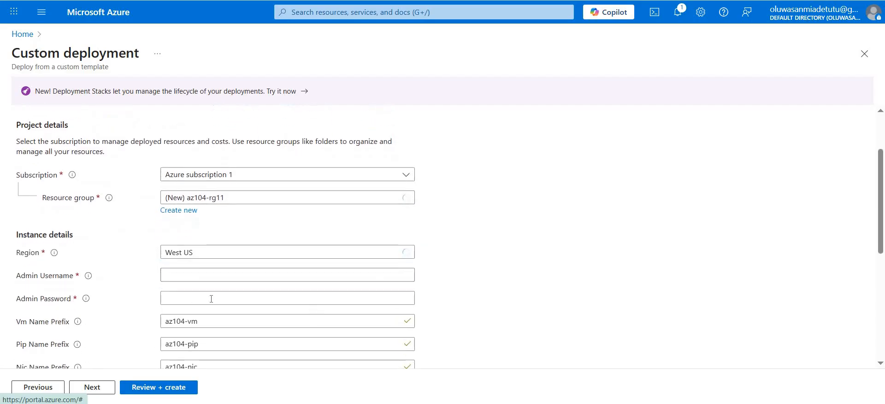
scroll(185, 231, "down", 1)
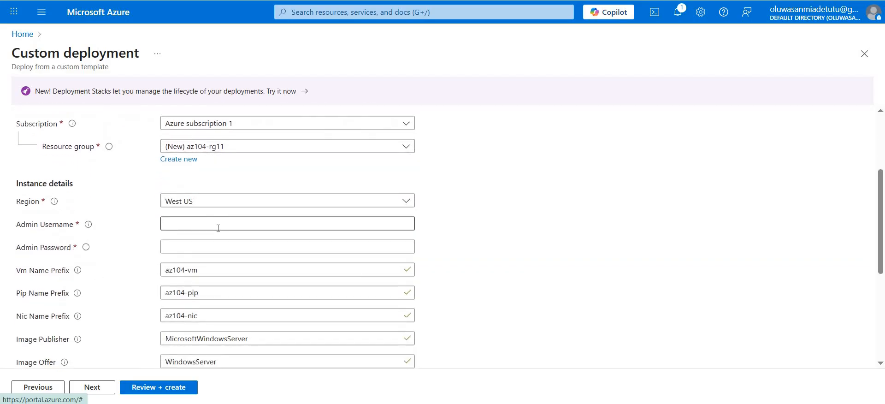
left_click(219, 226)
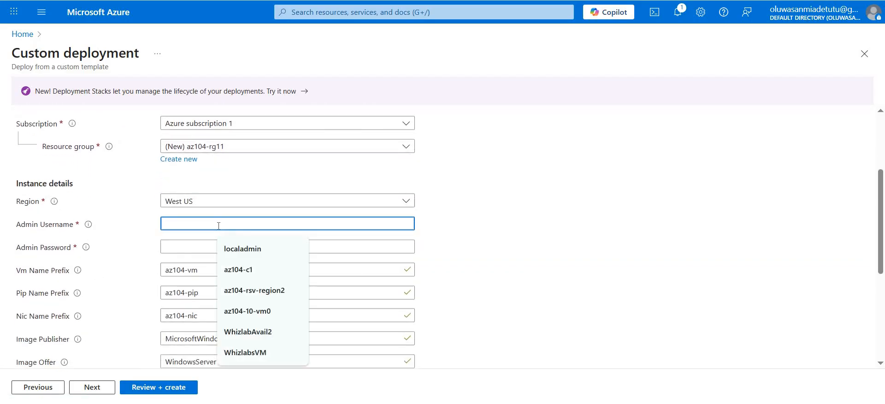
type("localadmin")
key("Tab")
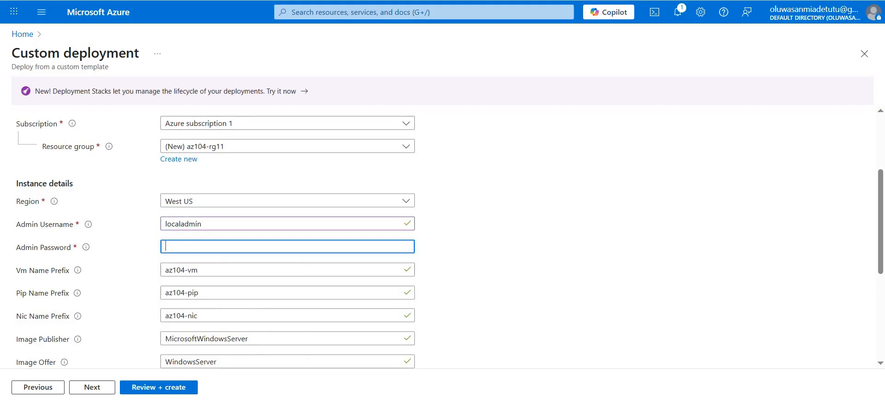
left_click(183, 249)
type("•••")
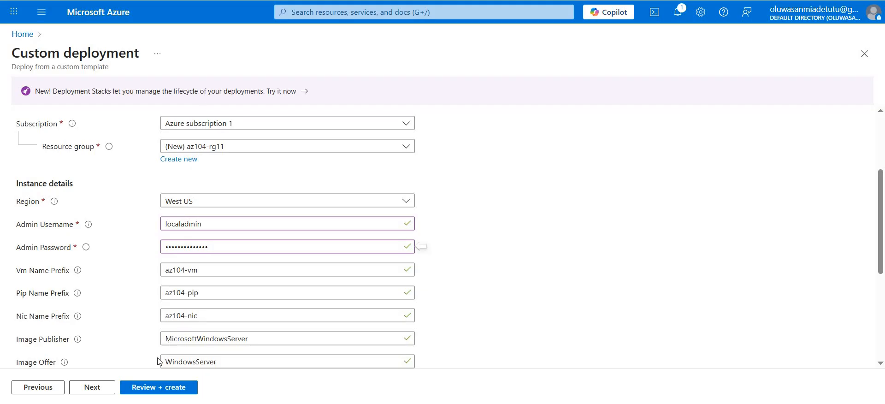
- Review and create the custom deployment, and expand its deployment details once it completes
scroll(198, 328, "down", 5)
left_click(164, 387)
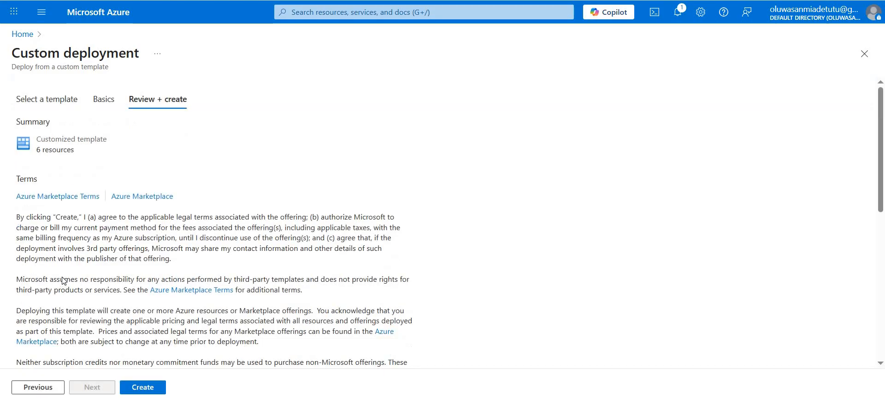
left_click(144, 390)
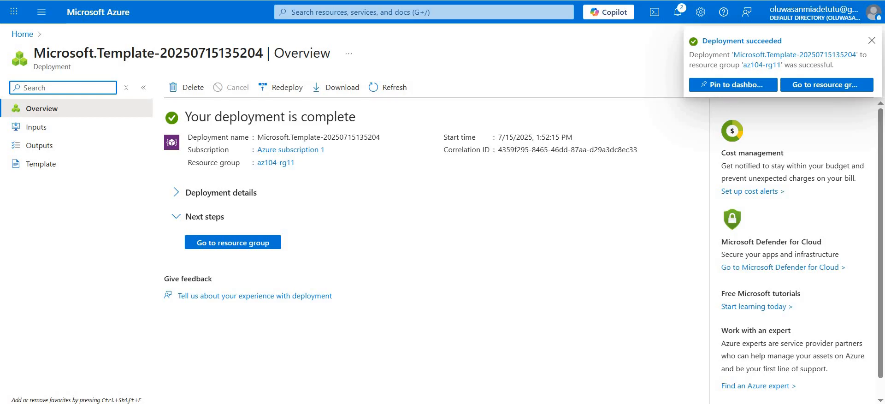
left_click(176, 193)
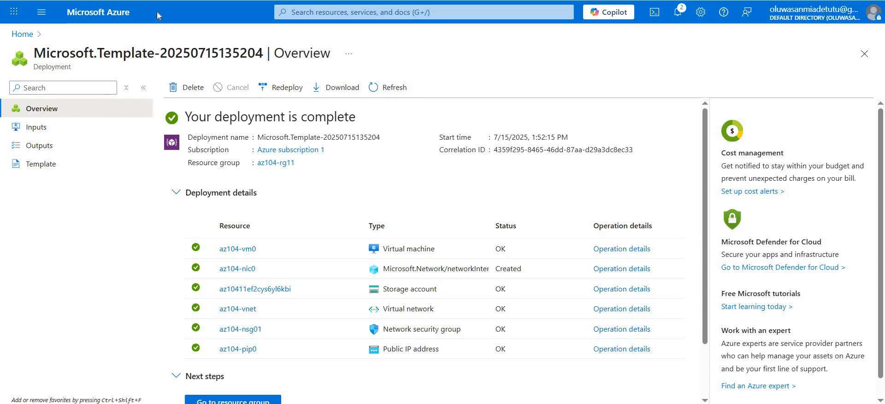
- Return to the portal home page, search for "monitor", and open the Monitor service
left_click(111, 16)
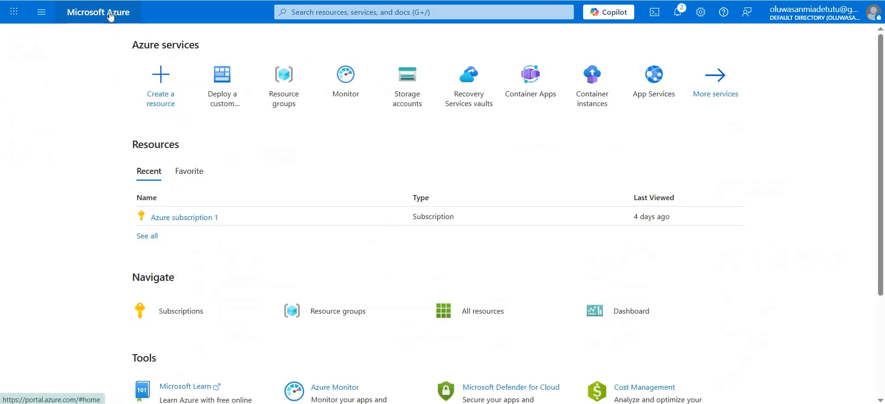
left_click(368, 14)
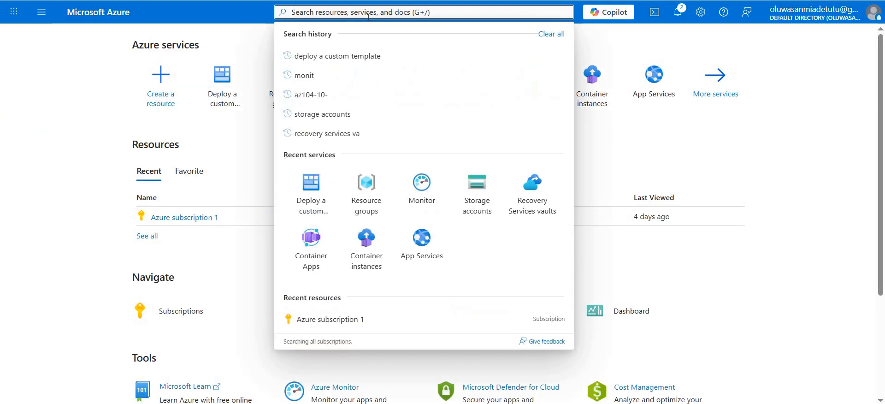
type("moni")
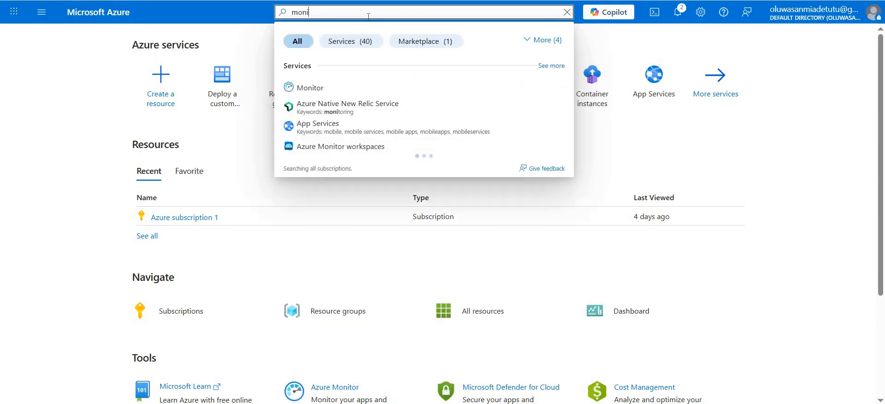
type("r")
key("BackSpace")
type("tor")
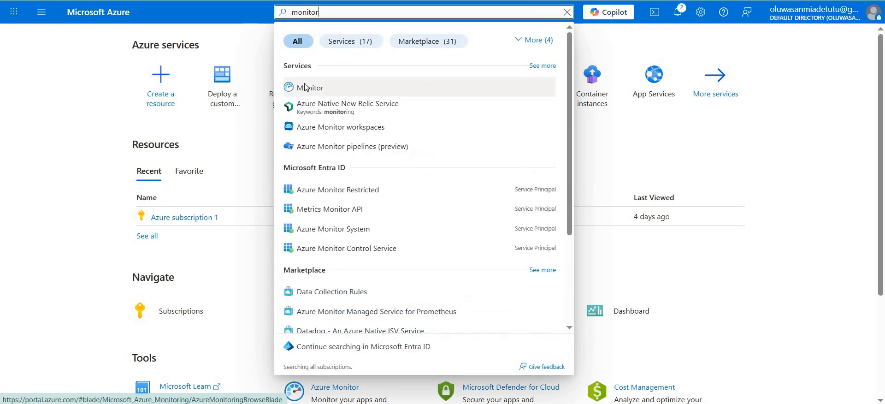
left_click(307, 87)
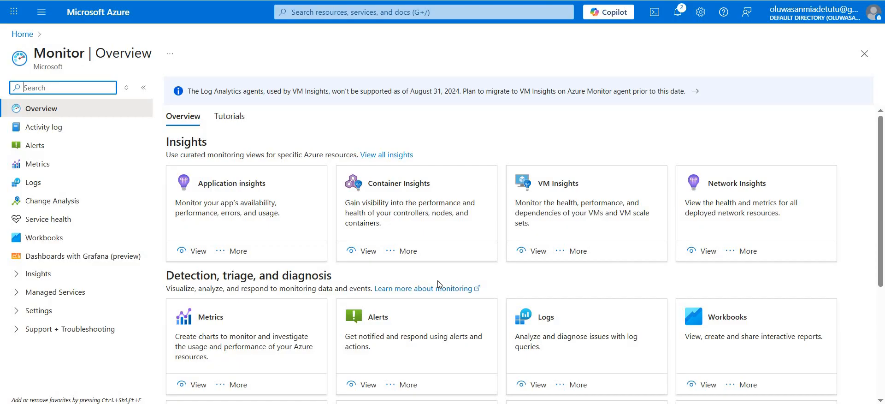
- Open VM Insights from the Monitor overview and configure insights to list the unmonitored virtual machines
scroll(438, 280, "down", 2)
scroll(438, 280, "up", 2)
left_click(531, 251)
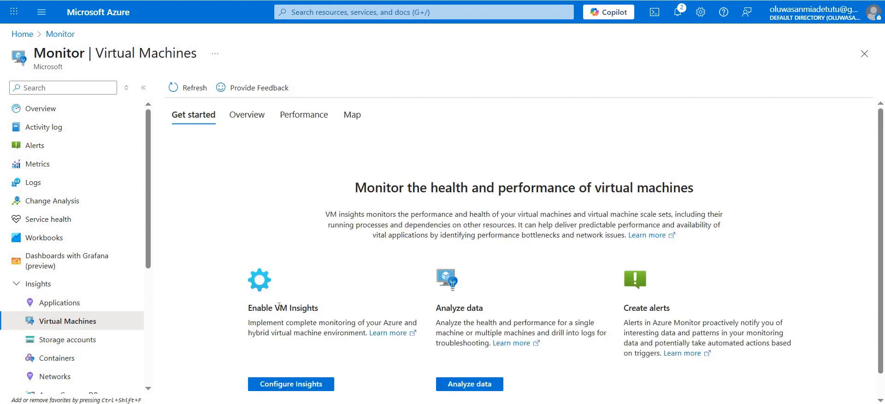
left_click(276, 386)
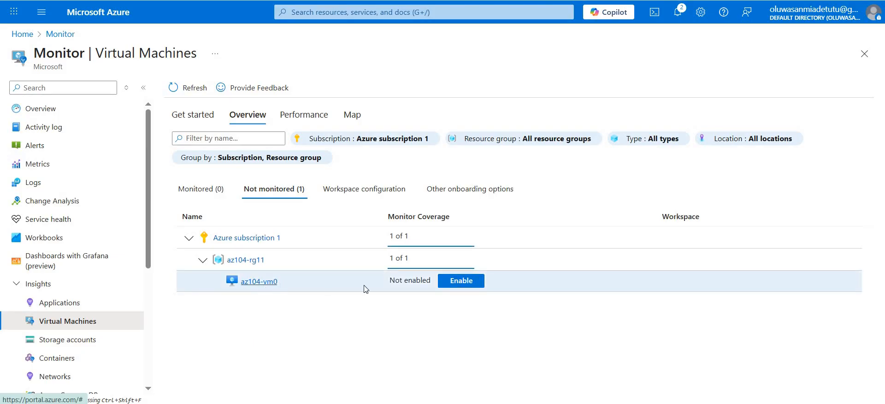
- Enable VM Insights on az104-vm0, configuring monitoring with the default new data collection rule under Azure subscription 1
left_click(461, 281)
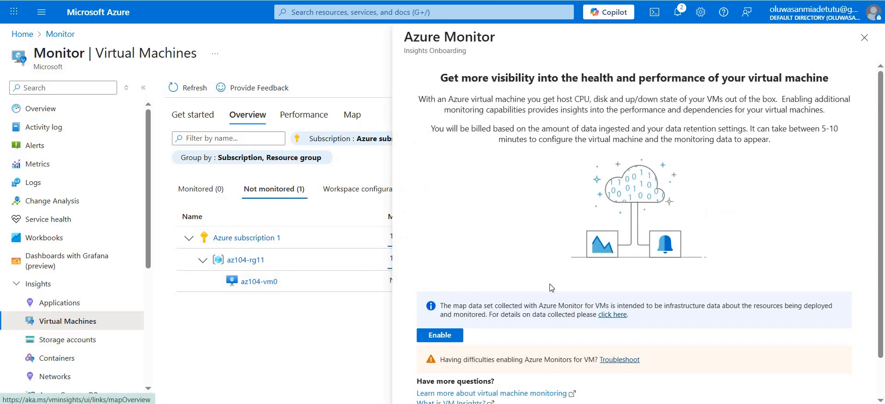
scroll(551, 288, "down", 1)
scroll(551, 288, "up", 1)
left_click(450, 336)
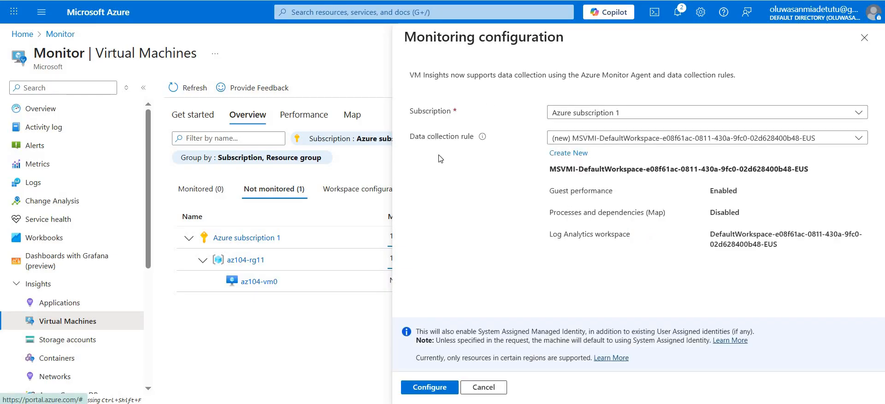
left_click(436, 389)
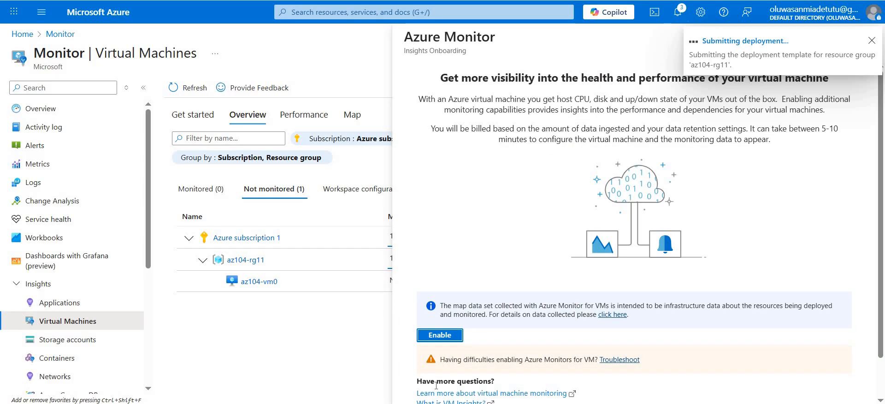
- Check the notifications for the status of the VM Insights deployment, and close them
left_click(679, 18)
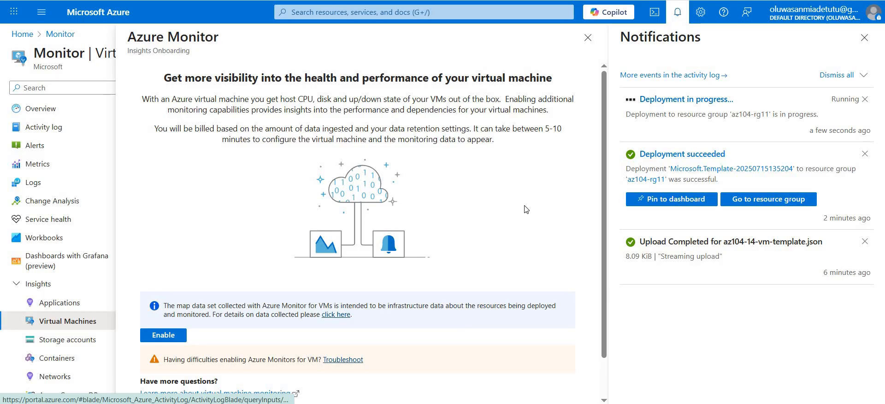
scroll(526, 209, "down", 1)
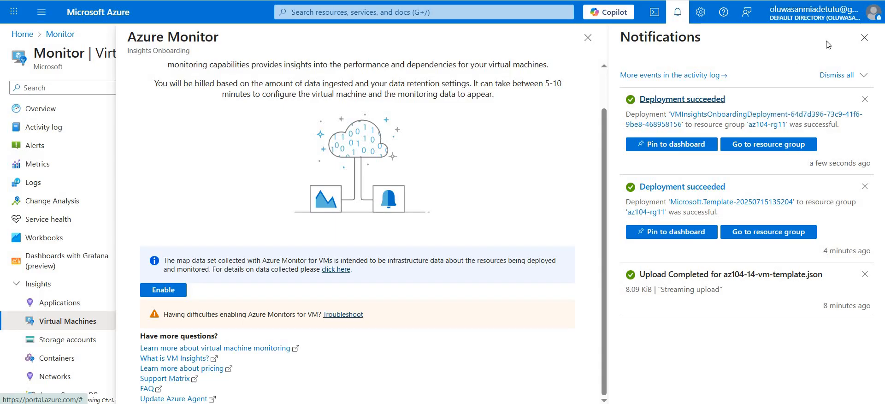
left_click(861, 40)
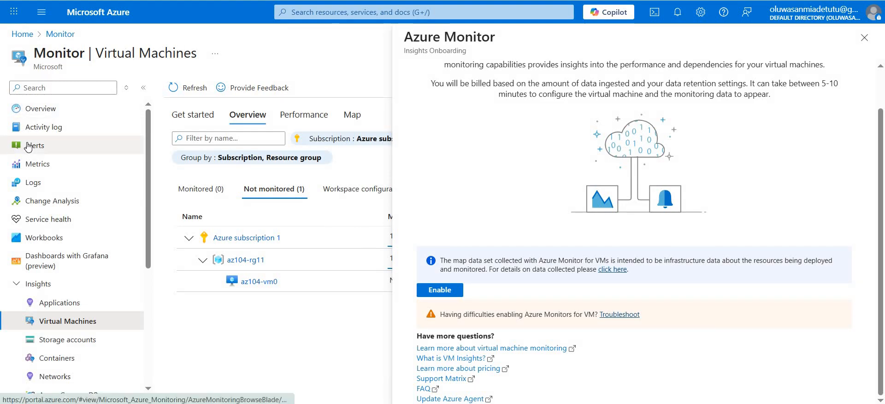
- Go to Monitor's alerts and start creating a new alert rule
left_click(28, 147)
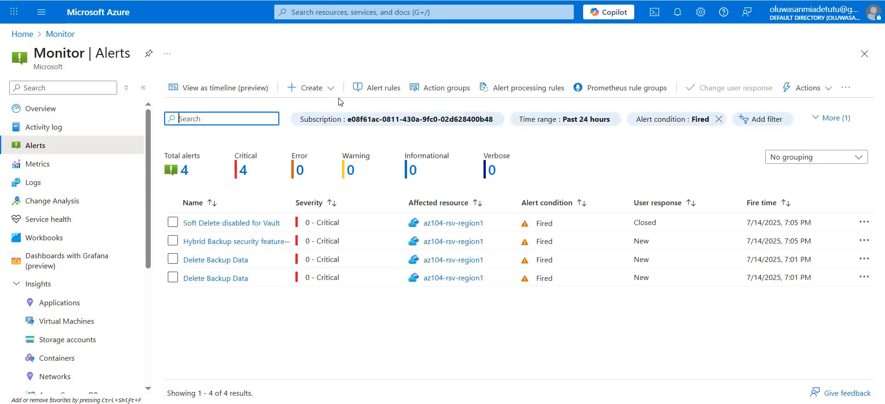
left_click(321, 90)
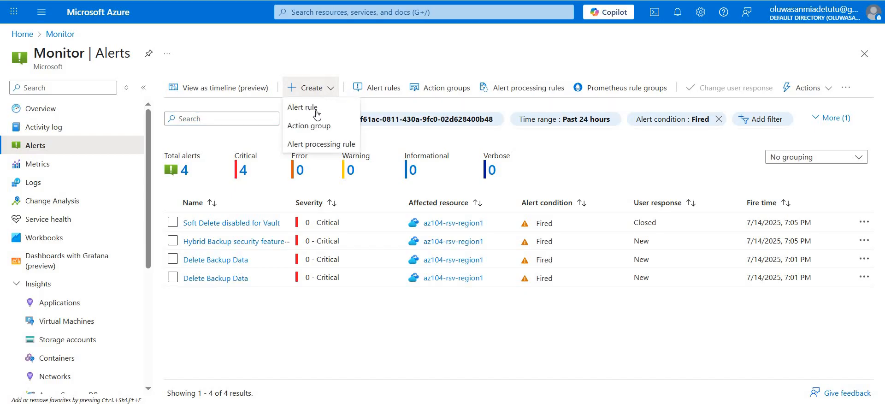
left_click(316, 109)
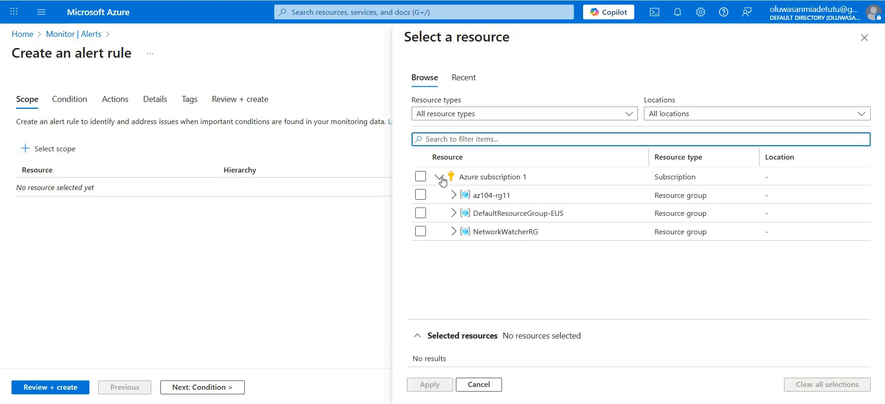
- Apply Azure subscription 1 as the alert rule's scope and proceed to the rule's condition settings
left_click(420, 176)
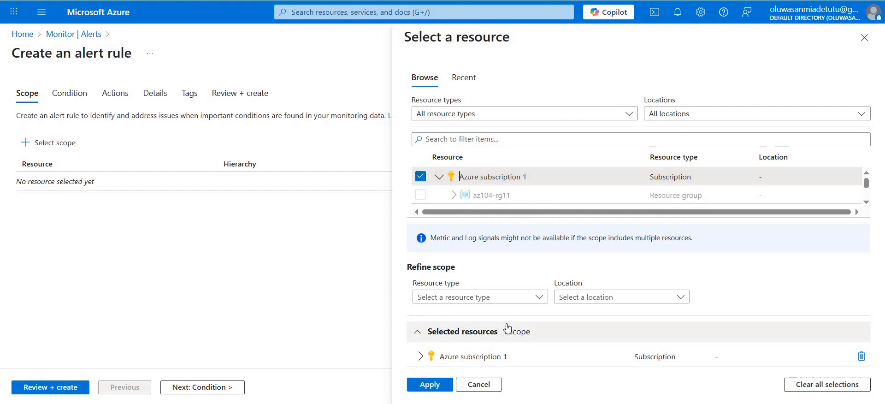
left_click(437, 383)
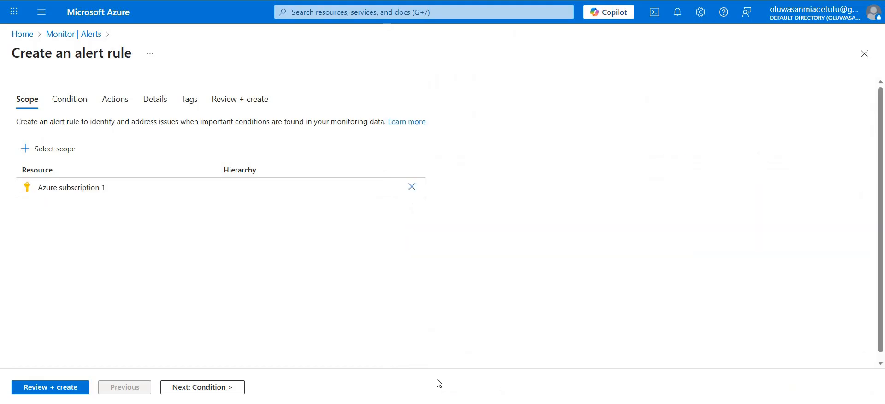
left_click(71, 104)
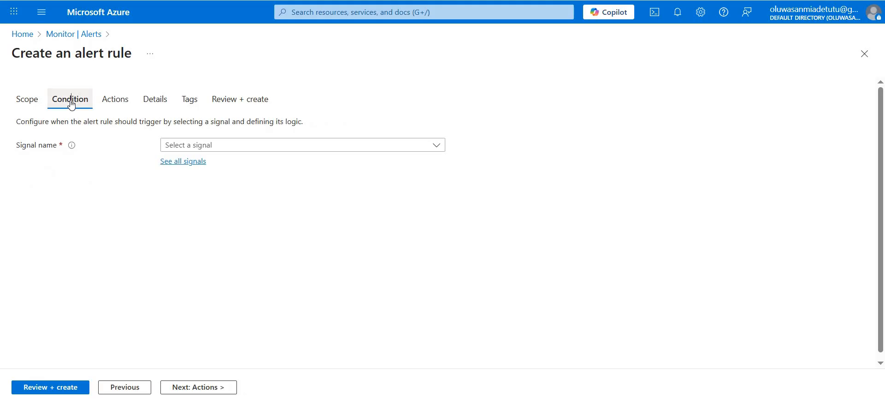
- Set the alert rule's condition to the activity log signal Delete Virtual Machine (Virtual Machines)
left_click(184, 162)
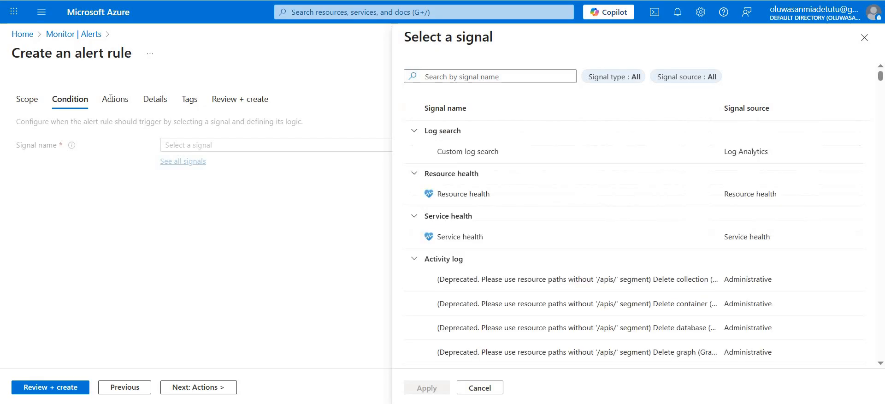
left_click(458, 77)
type("de")
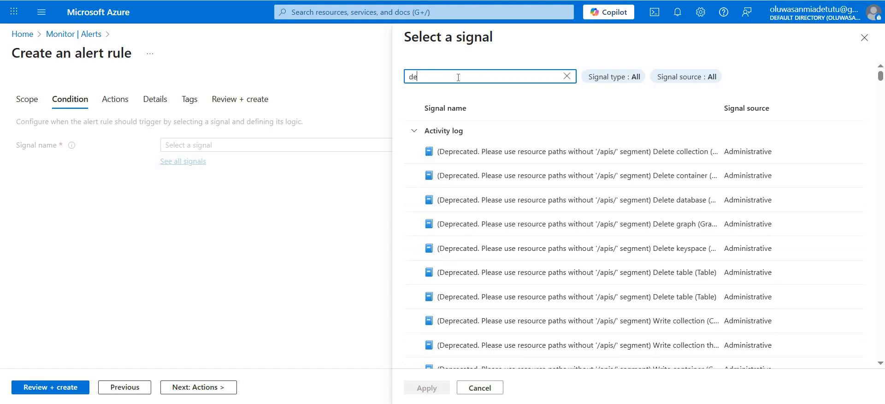
type("lete virt")
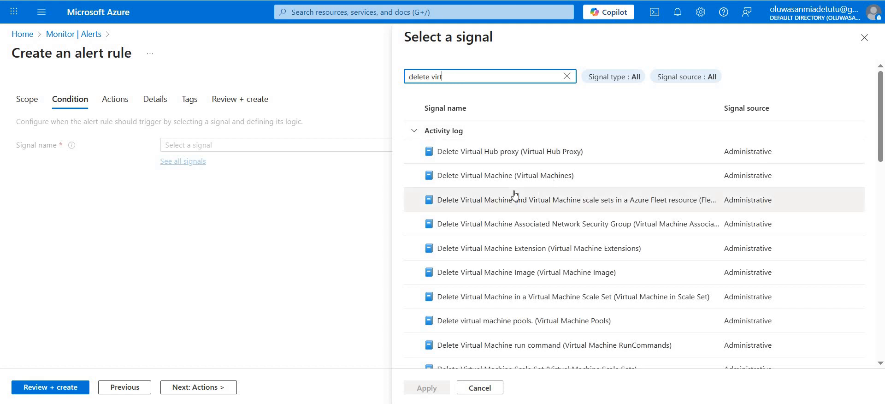
left_click(521, 175)
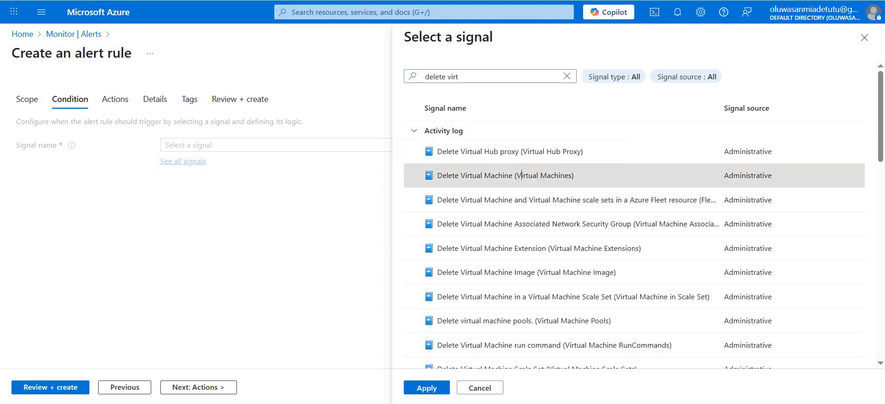
left_click(427, 388)
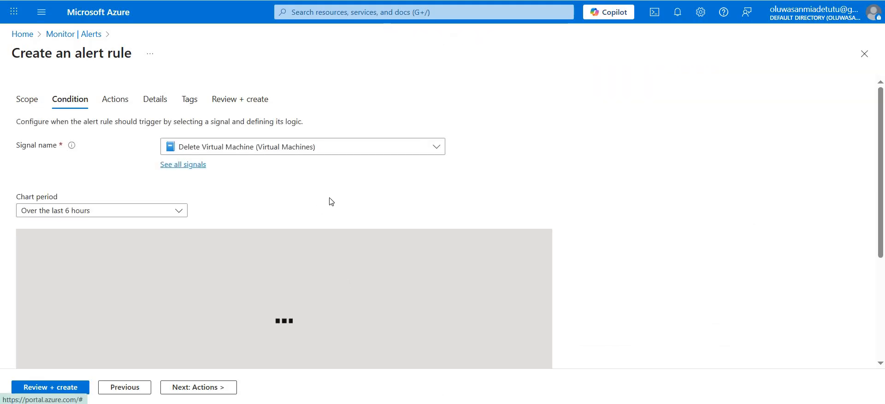
scroll(331, 202, "down", 4)
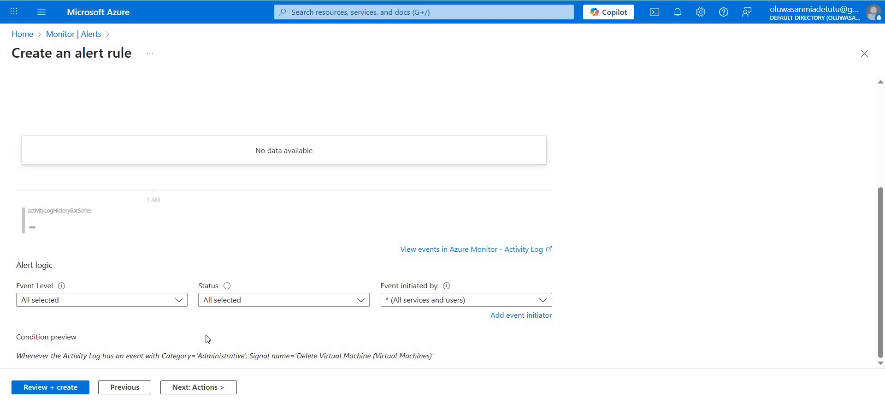
- Start a new action group for the alert rule in resource group az104-rg11, named "Alert the operations team"
left_click(210, 391)
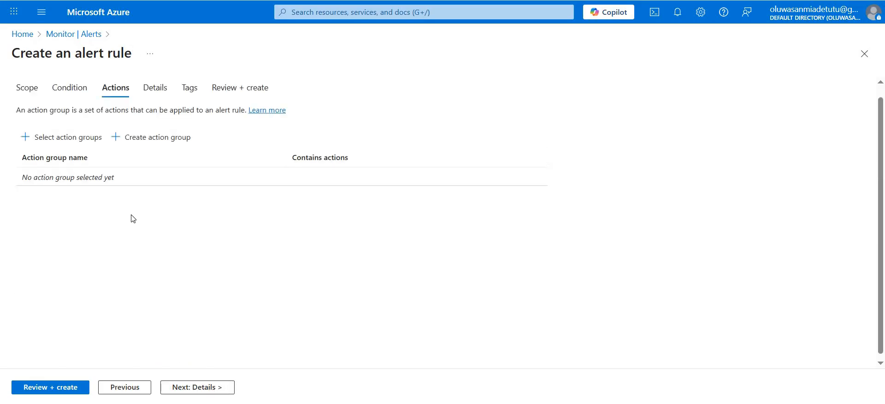
left_click(163, 138)
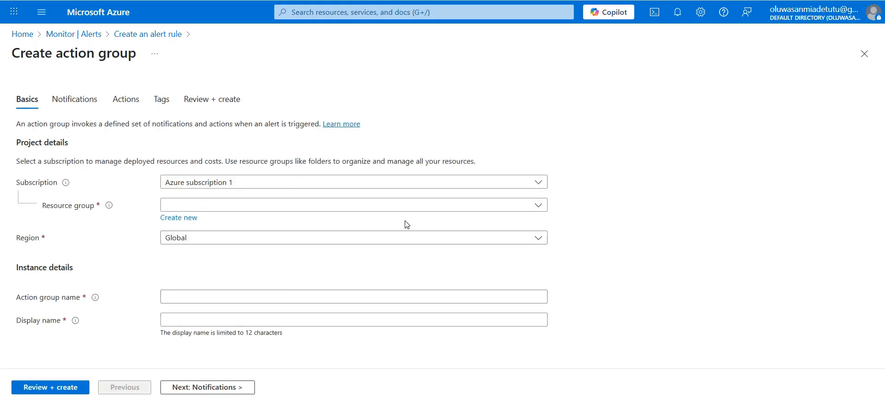
left_click(438, 209)
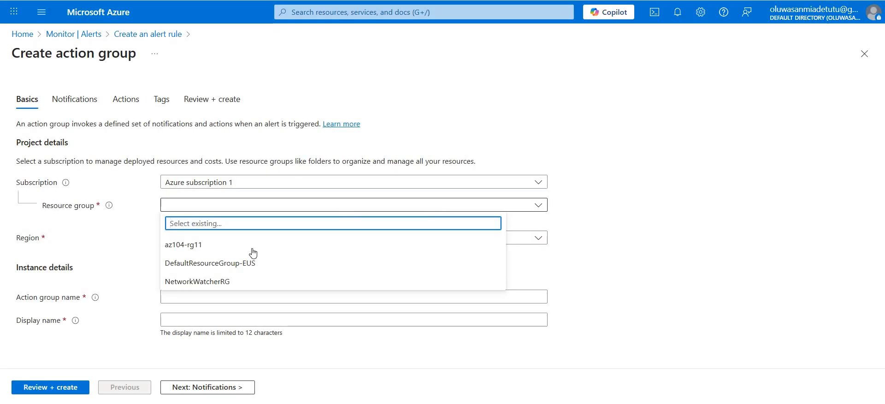
left_click(231, 249)
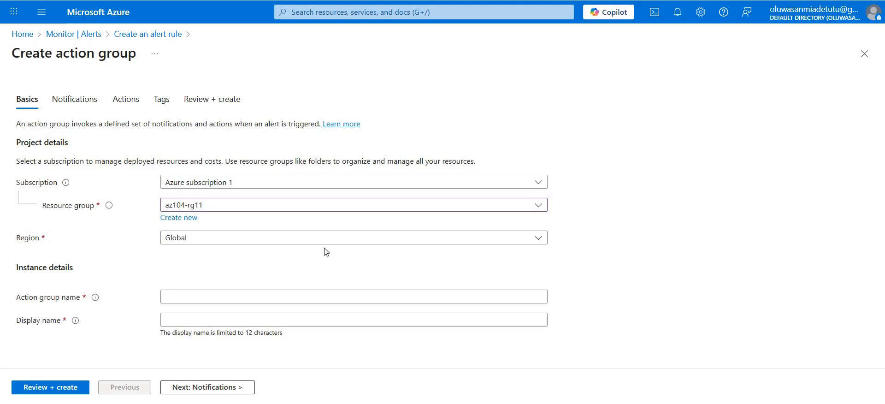
left_click(363, 295)
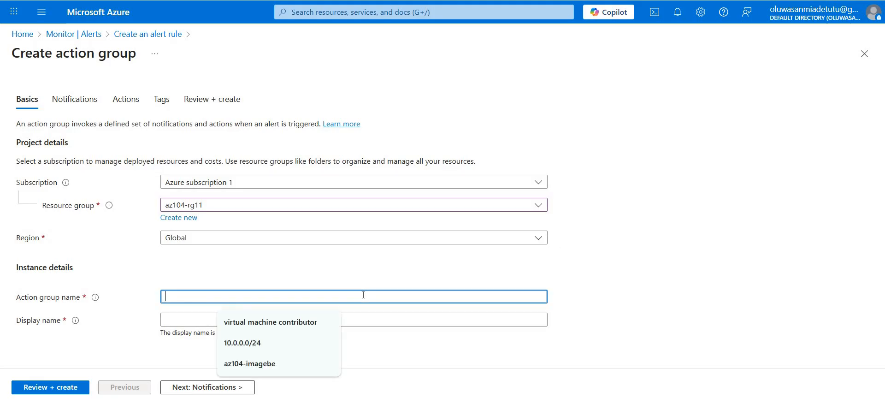
type("Al")
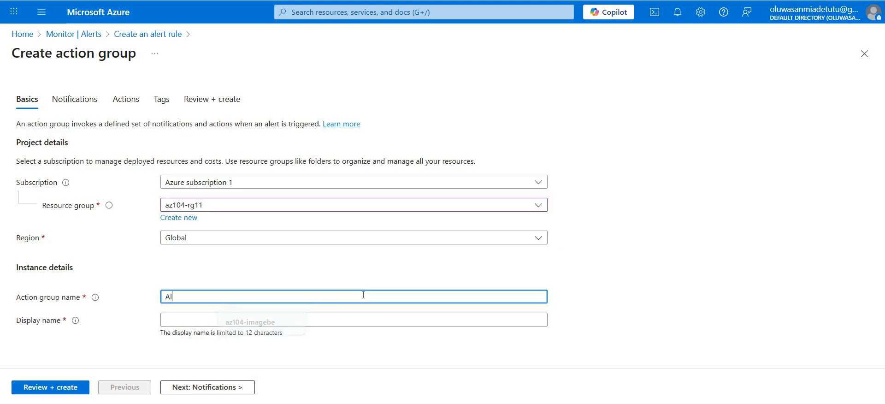
type("ert the ")
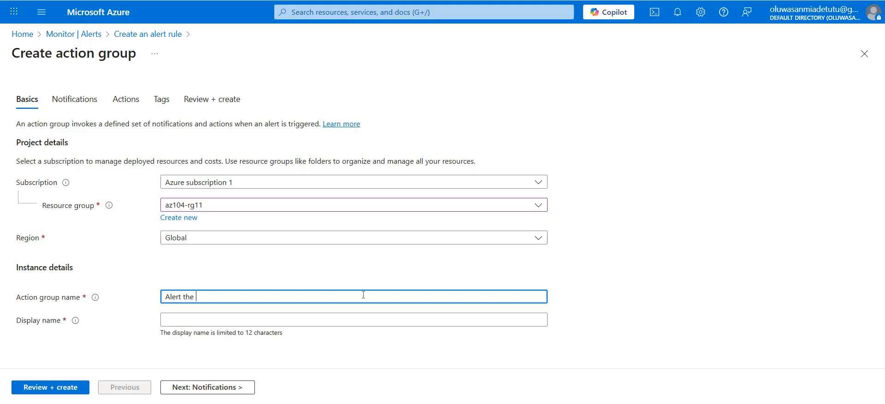
type("operations team")
- Set the action group's display name to AlertOpsTeam and proceed to its notification settings
left_click(297, 321)
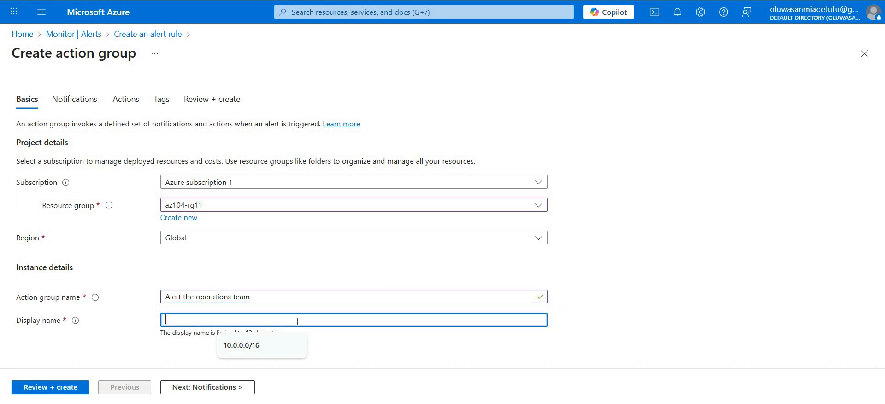
type("Alert")
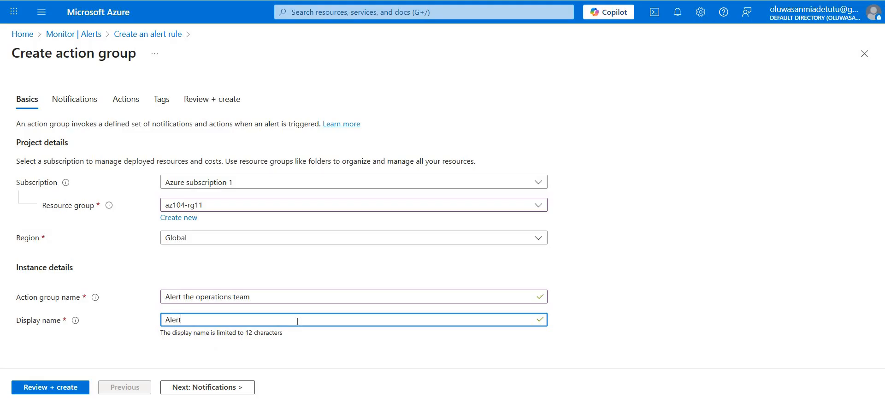
type("Ops Team")
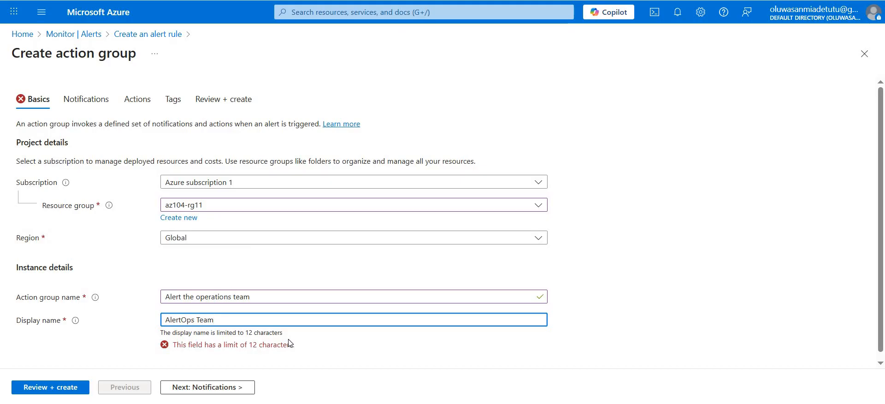
key("BackSpace")
key("BackSpace")
key("BackSpace")
key("BackSpace")
key("BackSpace")
type("t")
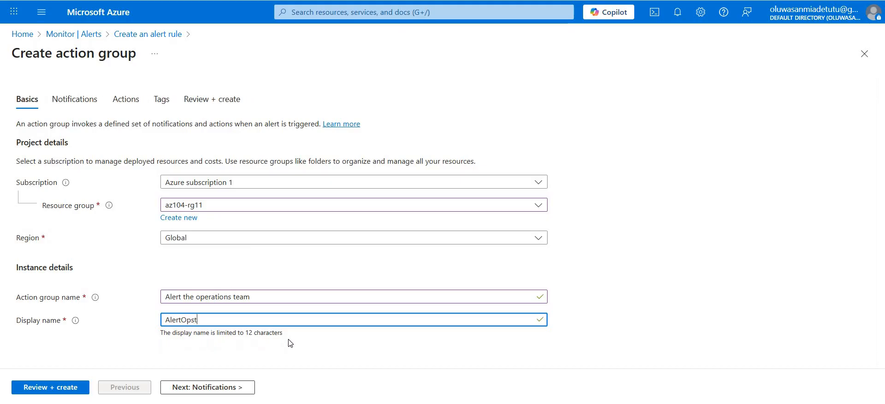
type("Team")
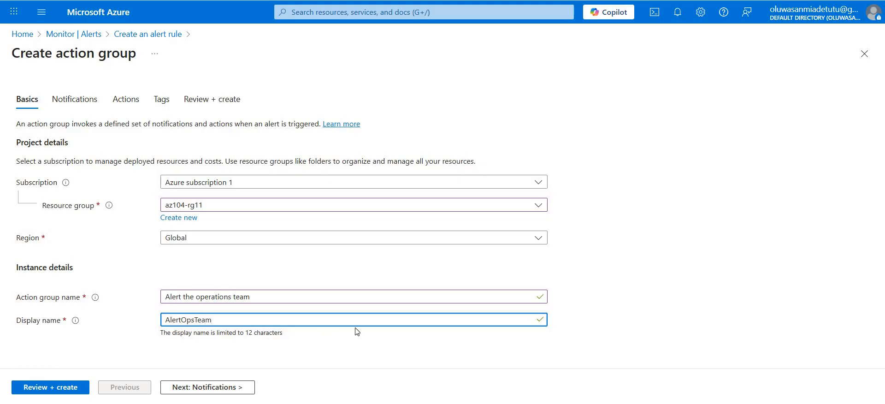
left_click(212, 389)
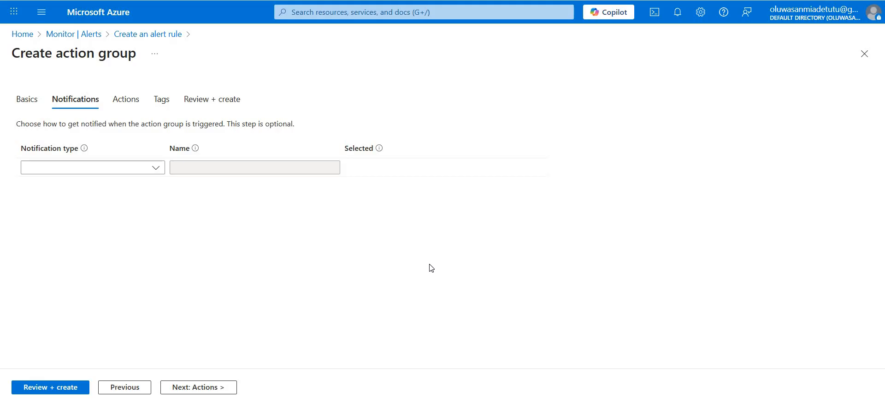
- Add an Email/SMS message/Push/Voice notification named "Vm was deleted" to the action group
left_click(154, 169)
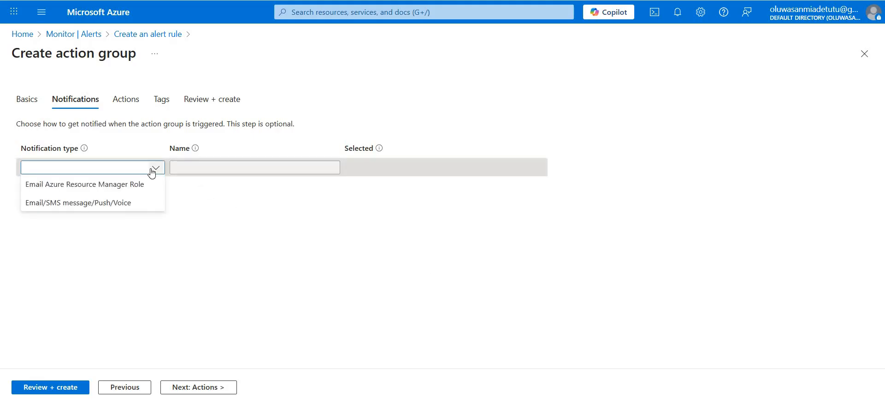
left_click(94, 204)
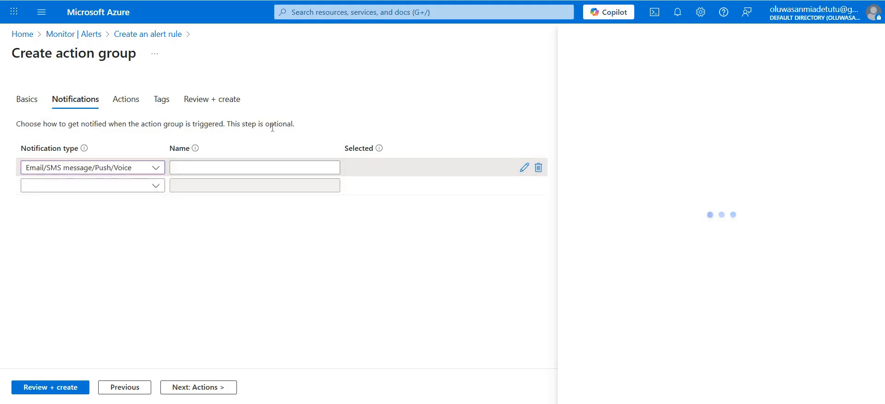
left_click(233, 166)
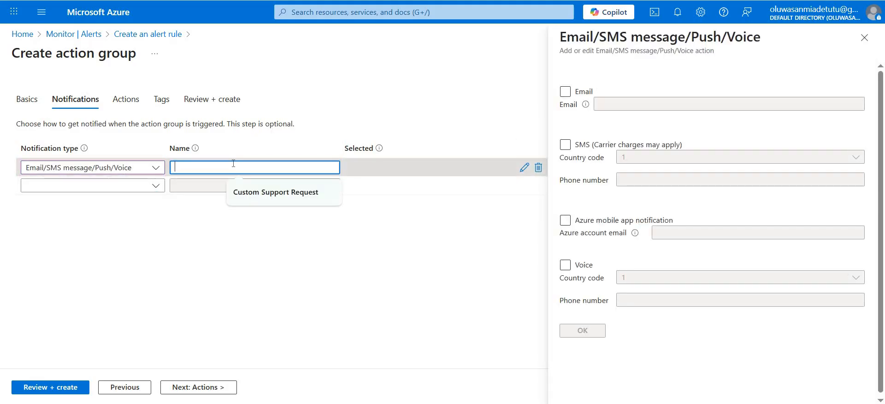
type("V")
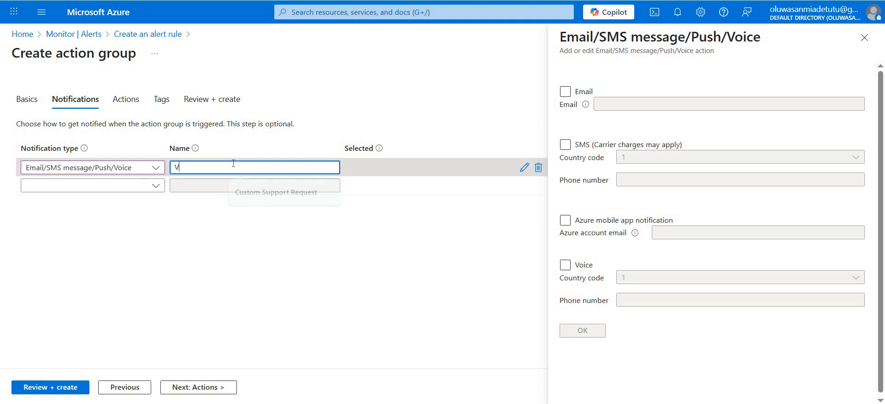
type("m was deleted")
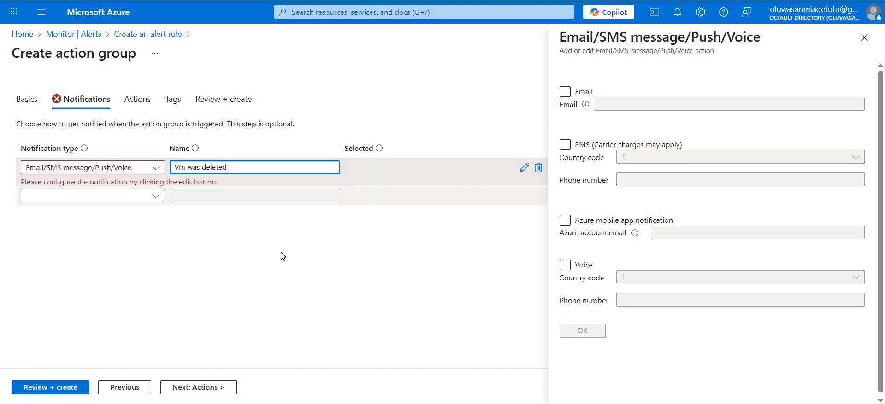
- Enable email for the notification with the recipient's email address, and create the action group
left_click(564, 98)
left_click(642, 104)
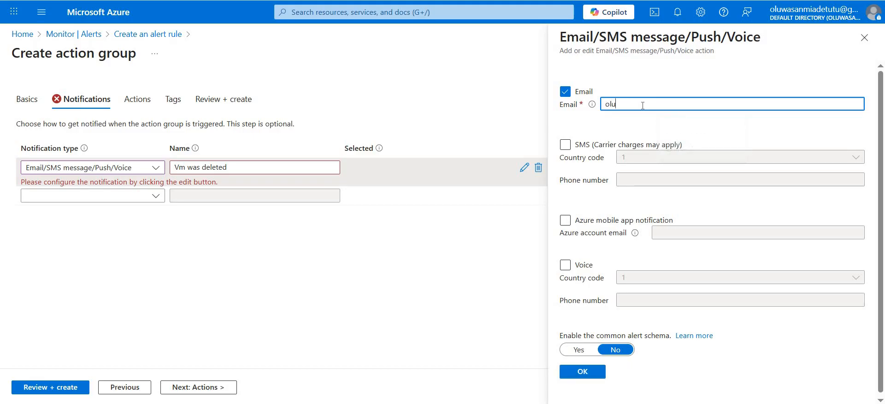
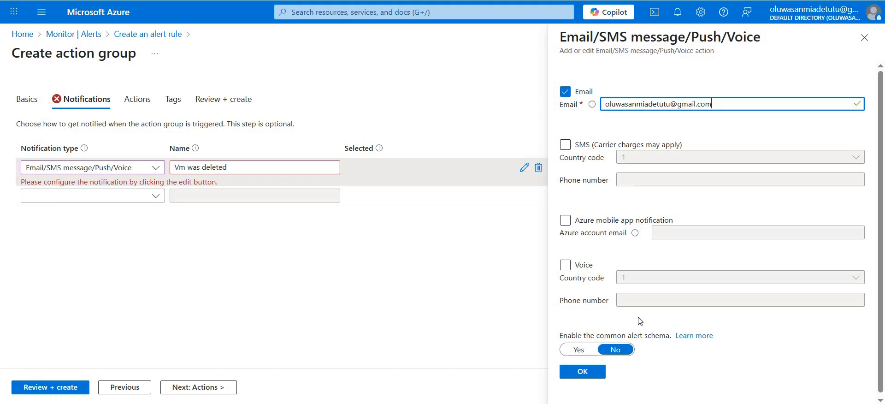
left_click(594, 375)
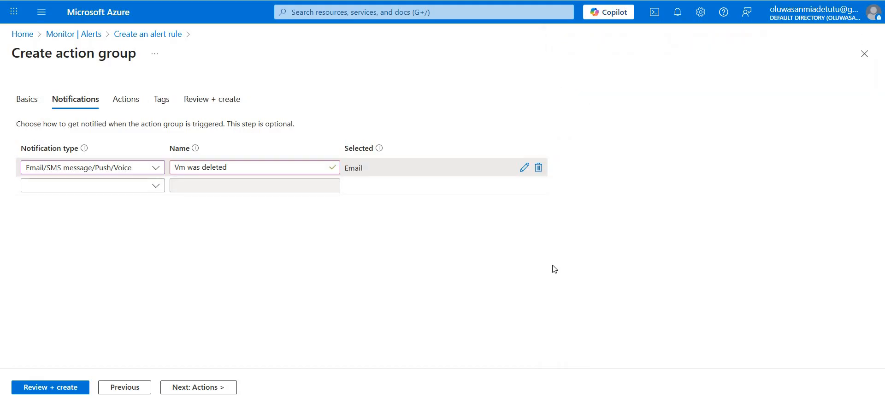
left_click(42, 391)
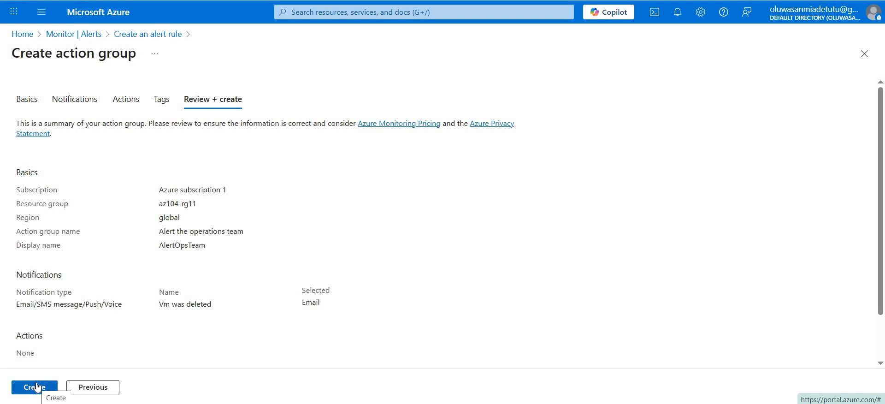
left_click(37, 387)
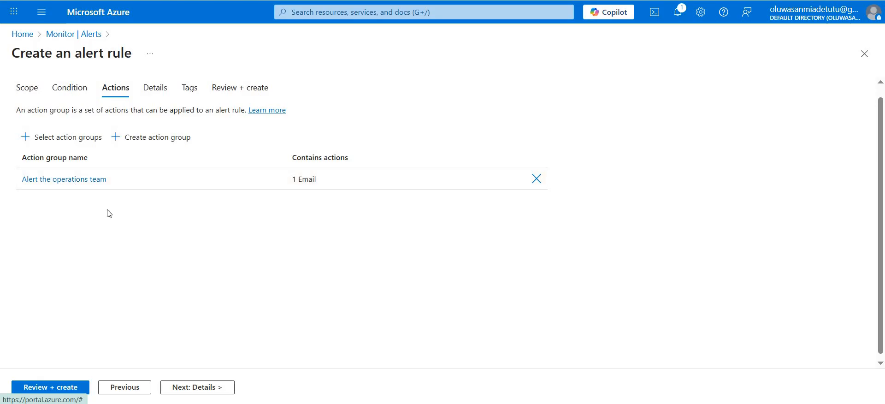
- Go to the alert rule's details and name the rule "VM was deleted"
left_click(160, 89)
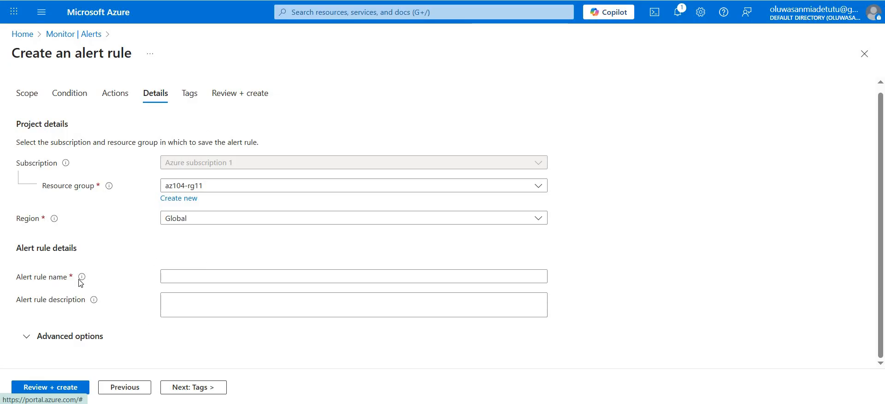
left_click(176, 275)
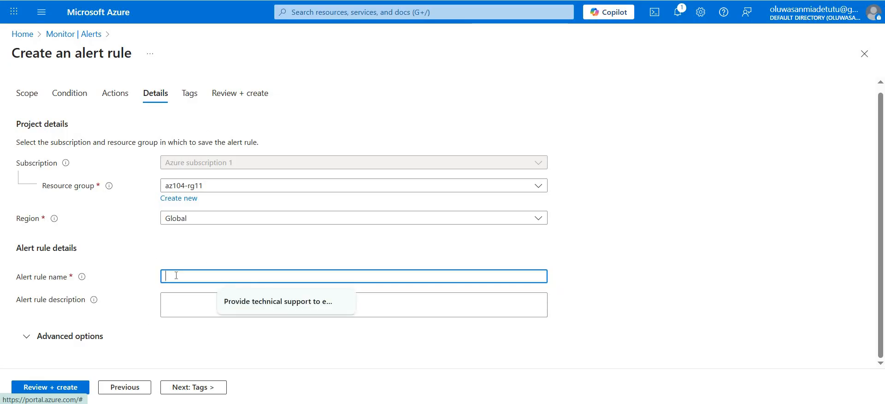
type("W")
key("BackSpace")
type("VM ")
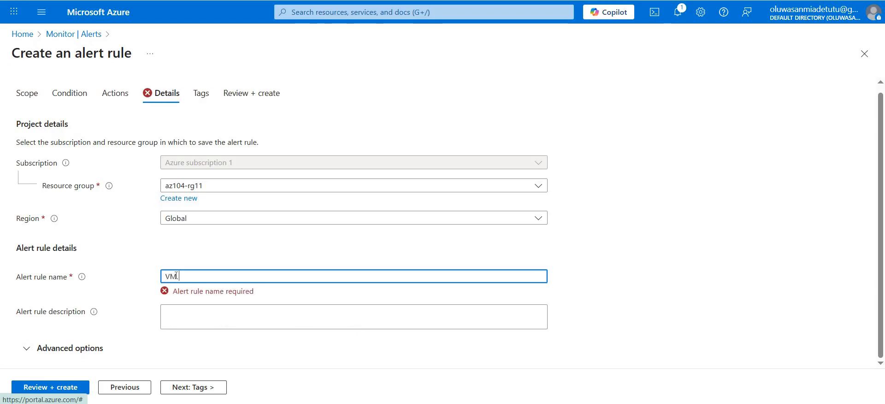
type("was deleted")
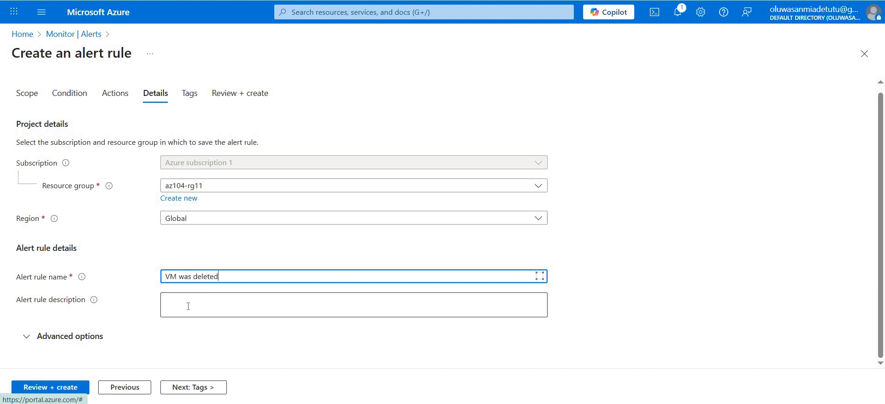
- Set the alert rule's description to "A VM in your resource was deleted"
left_click(188, 306)
type("A VM in")
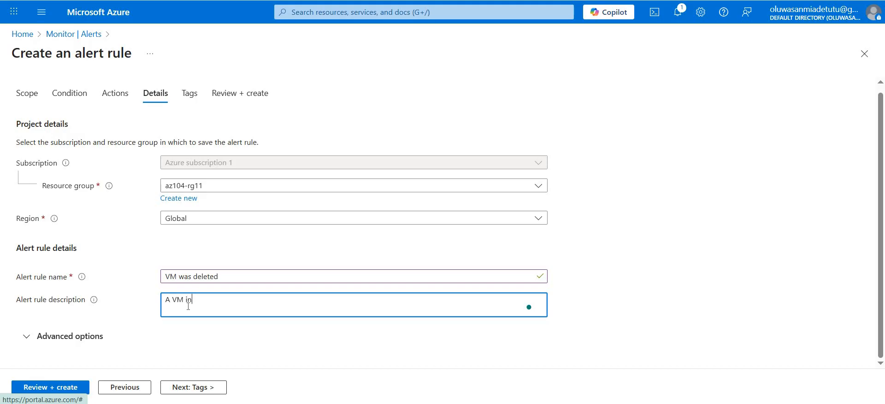
type(" your resource was deleted")
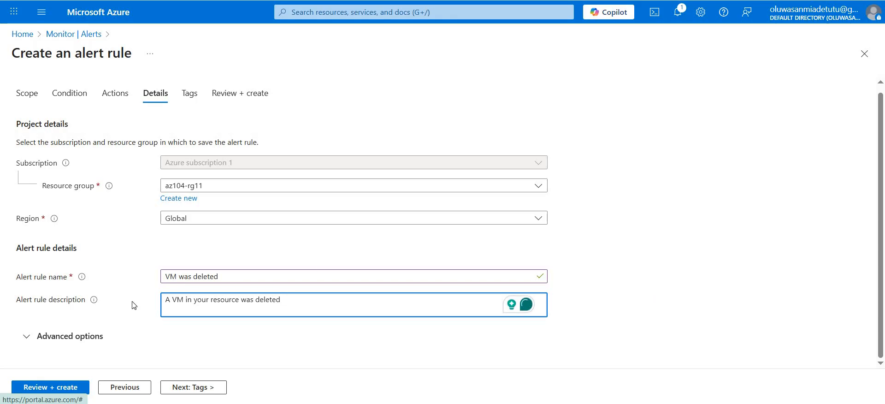
- Review the alert rule's scope, condition, actions and details, and create the rule
left_click(45, 388)
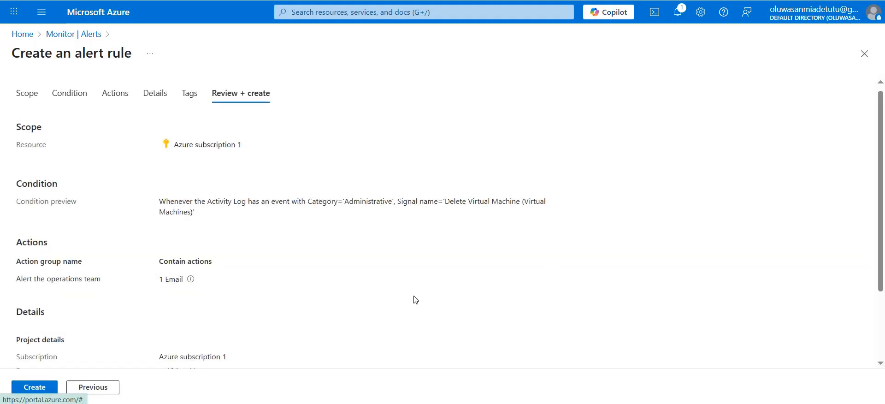
scroll(415, 299, "down", 2)
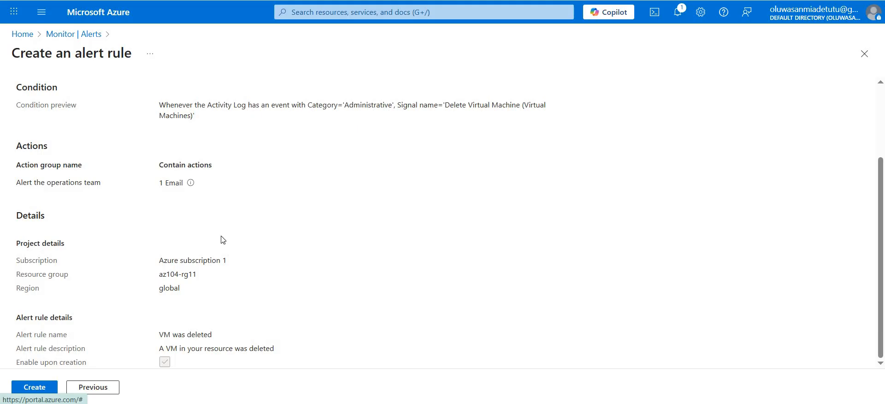
scroll(242, 269, "up", 2)
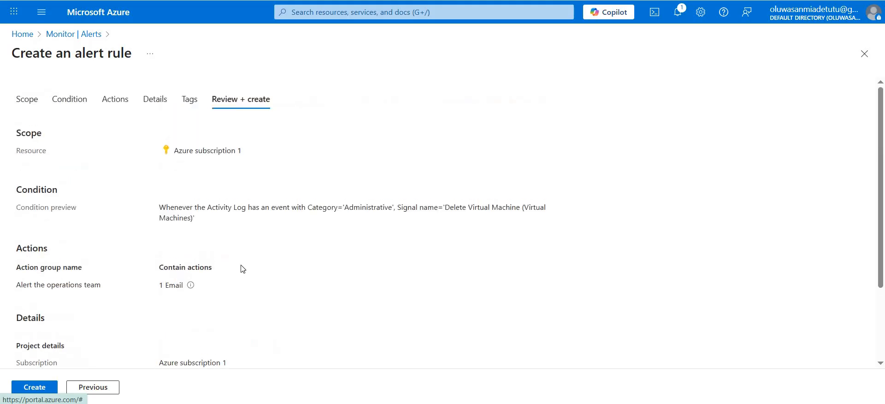
scroll(243, 269, "down", 2)
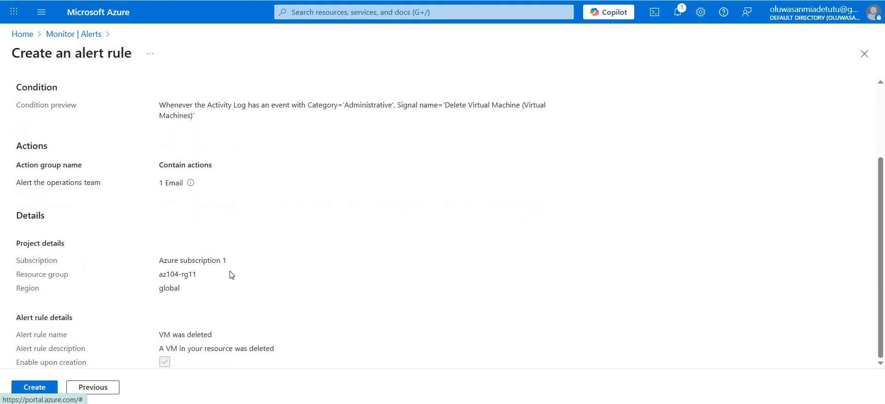
left_click(29, 388)
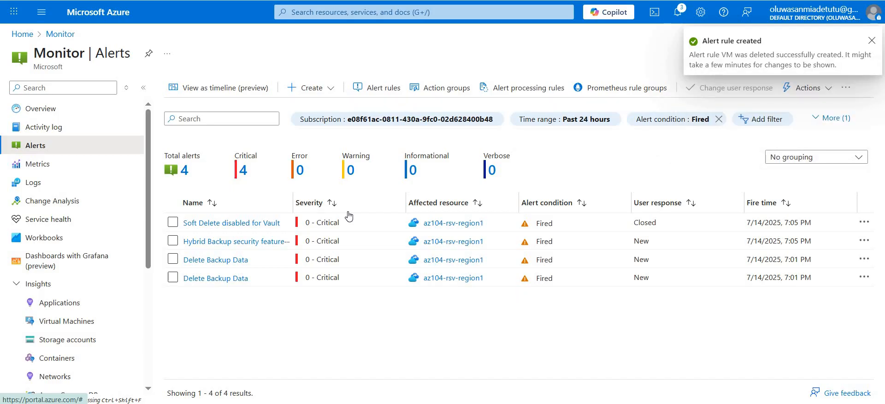
- Check the portal notifications for the alert rule's creation and return to the portal's home page
left_click(677, 12)
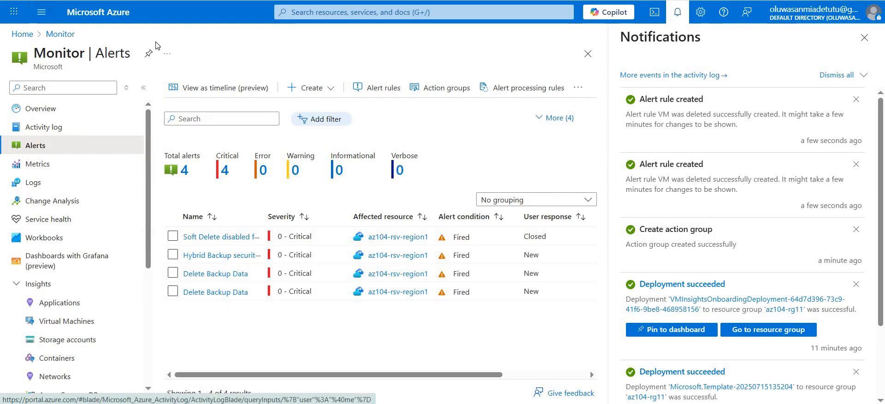
left_click(118, 20)
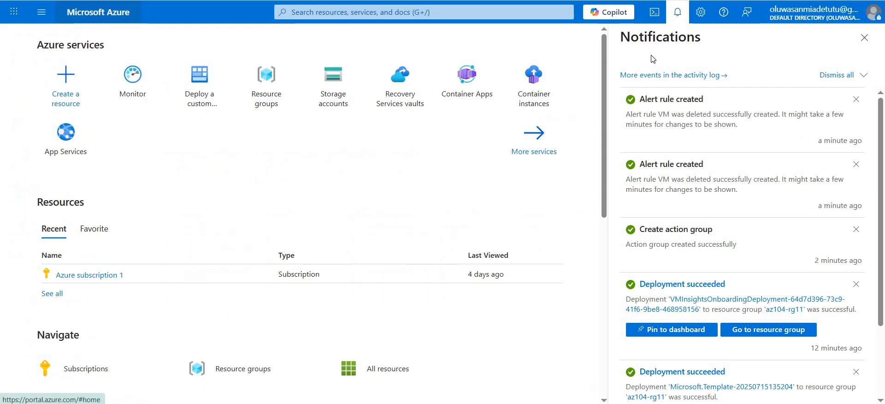
left_click(864, 37)
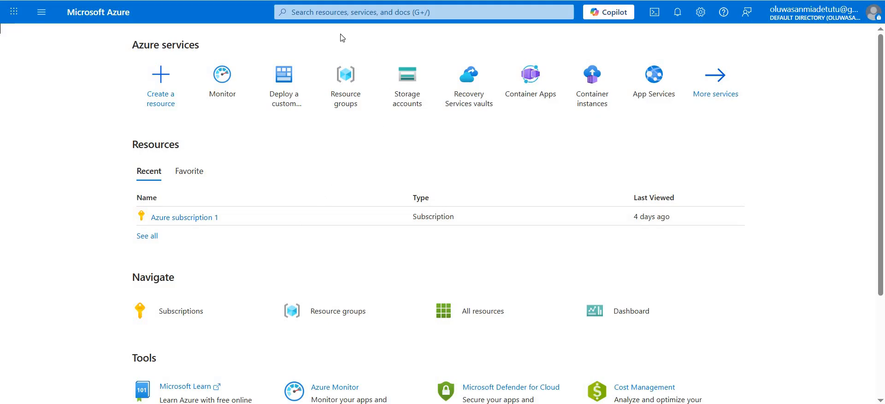
- Search the portal for "virtual machines" and open the Virtual machines service
left_click(345, 12)
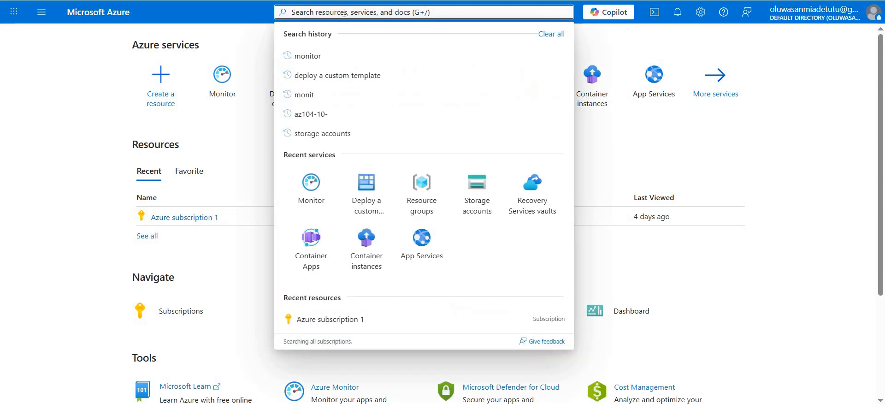
type("virtual machines")
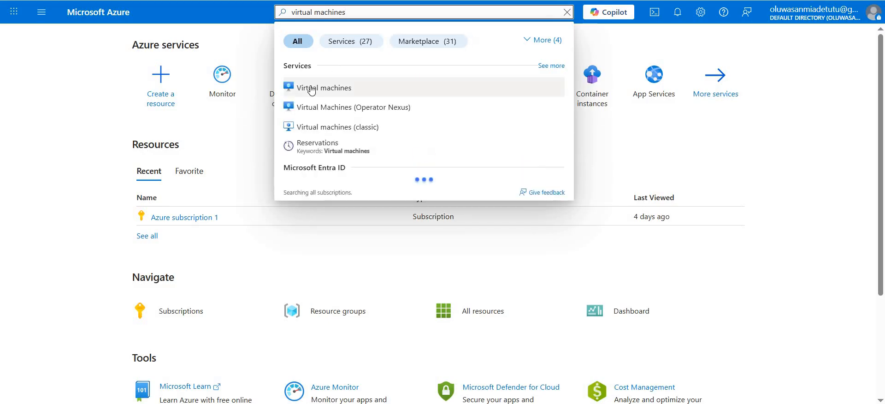
left_click(311, 88)
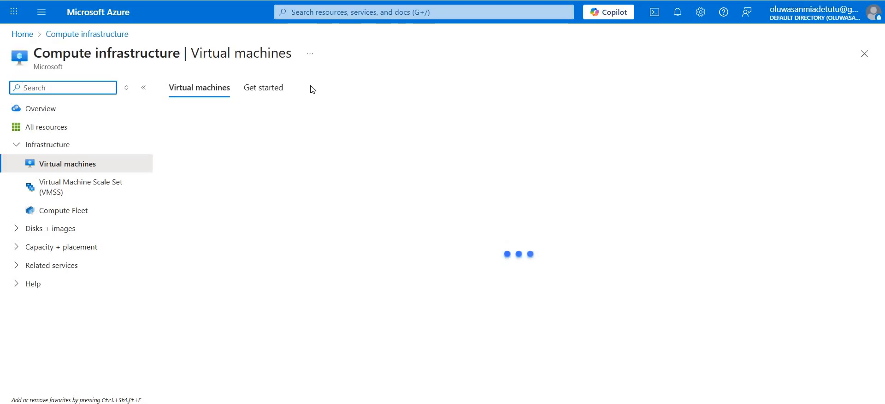
- Delete the virtual machine az104-vm0 with force delete applied, entering "delete" to confirm the deletion
left_click(175, 225)
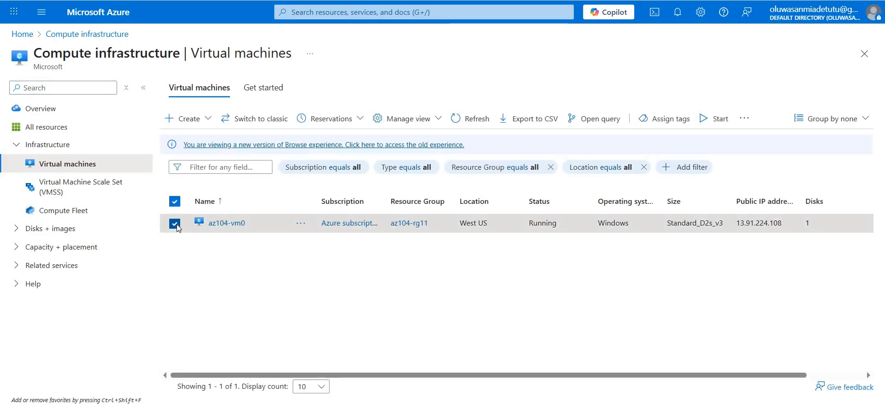
left_click(742, 121)
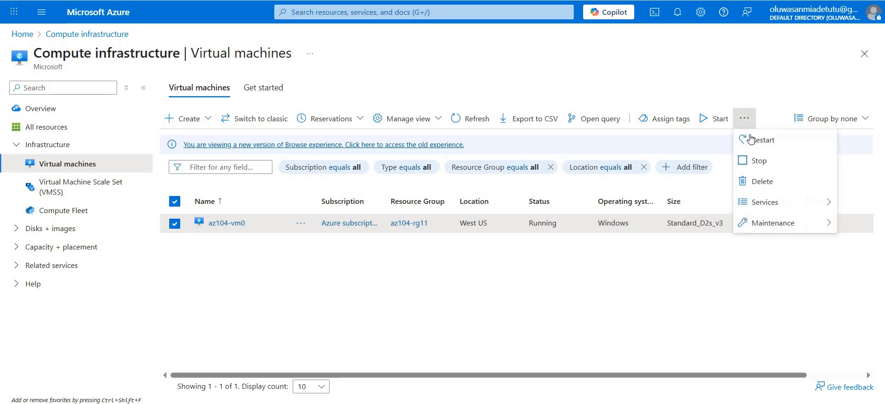
left_click(749, 182)
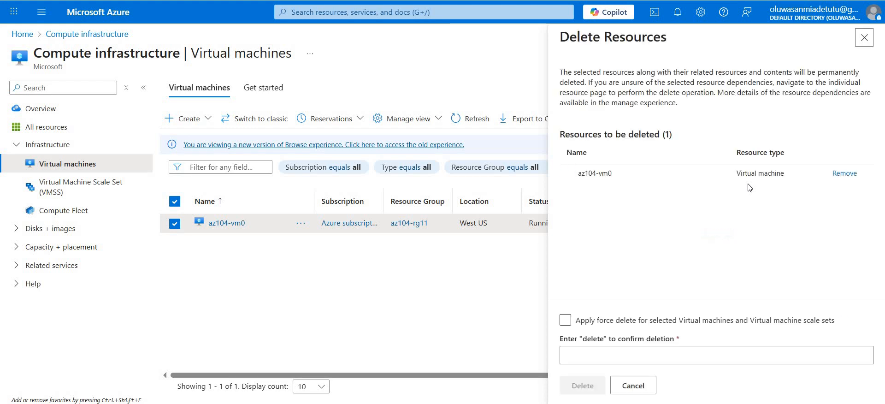
left_click(565, 320)
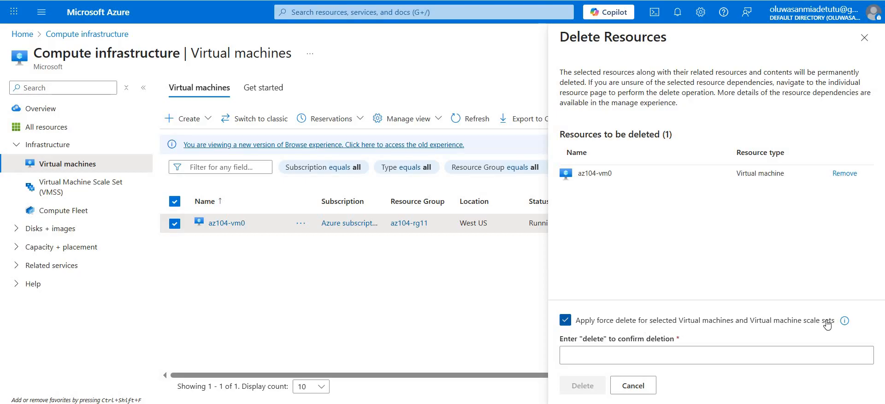
left_click(591, 354)
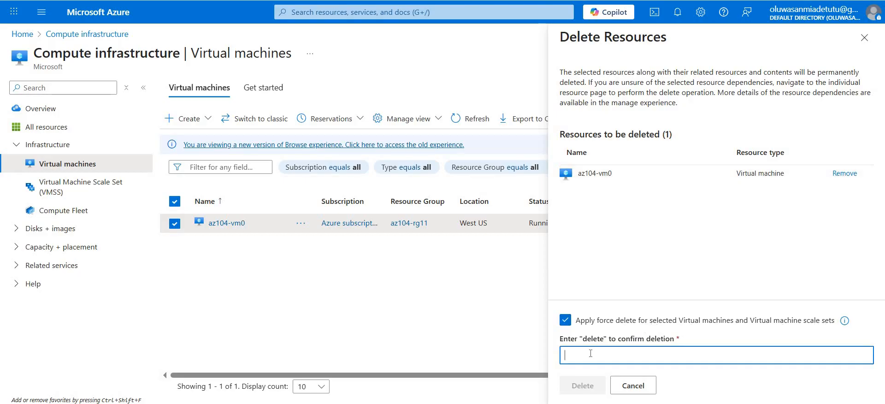
type("delete")
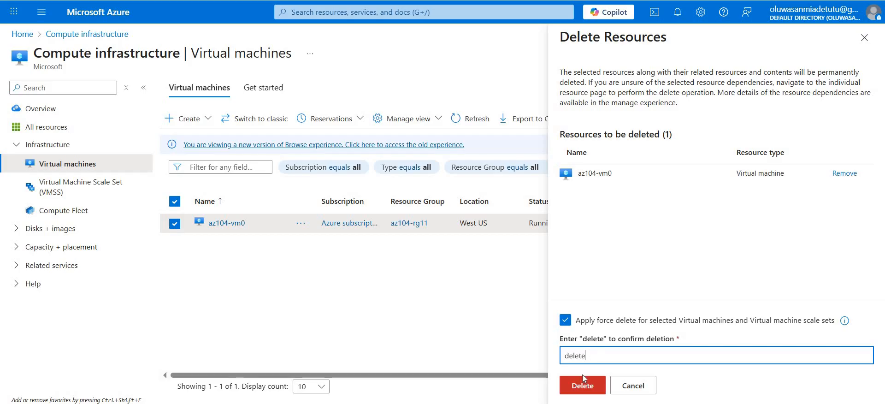
left_click(581, 386)
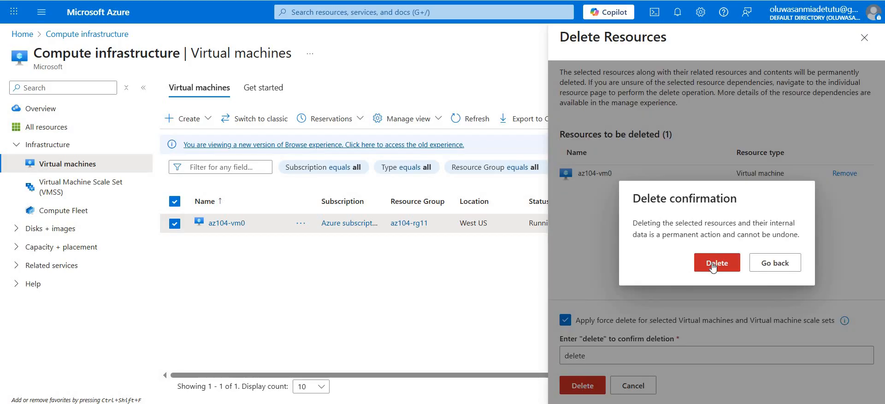
left_click(713, 264)
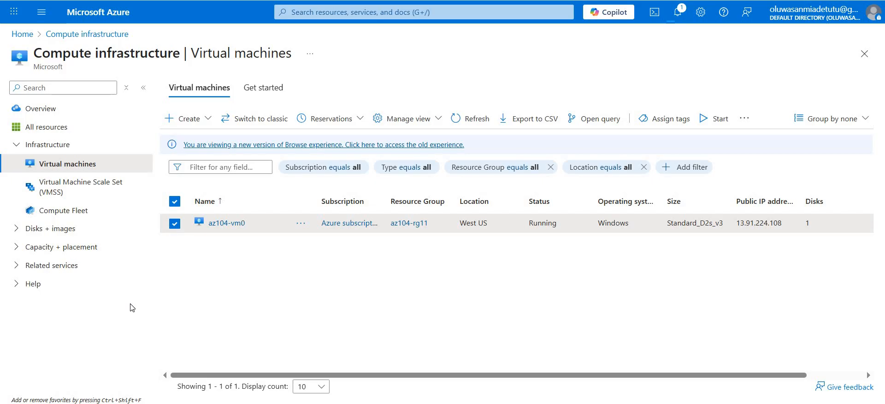
- Check the portal notification for the VM deletion, and read the Azure Monitor alert email in Gmail
left_click(678, 12)
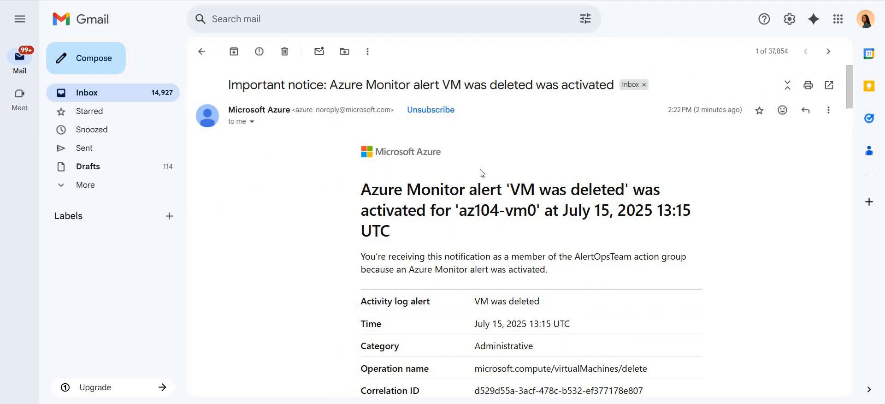
scroll(482, 173, "down", 2)
scroll(482, 172, "up", 2)
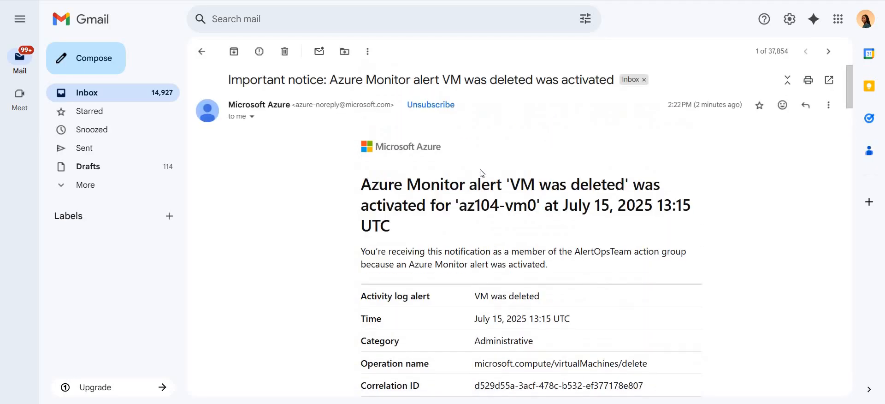
scroll(545, 133, "down", 1)
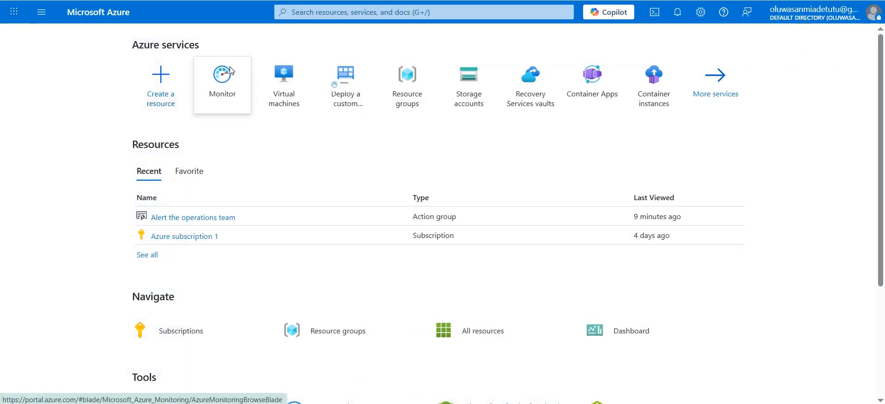
- Switch to the Azure portal, open Monitor's alerts and examine the summary and history of the newest "VM was deleted" alert
left_click(231, 70)
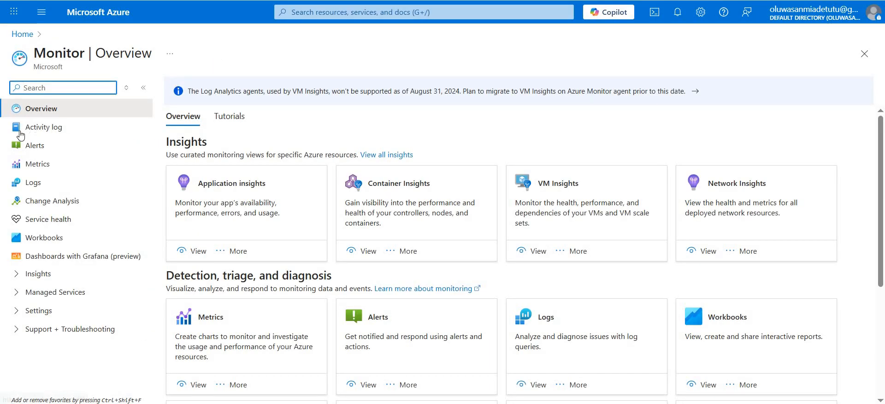
left_click(33, 147)
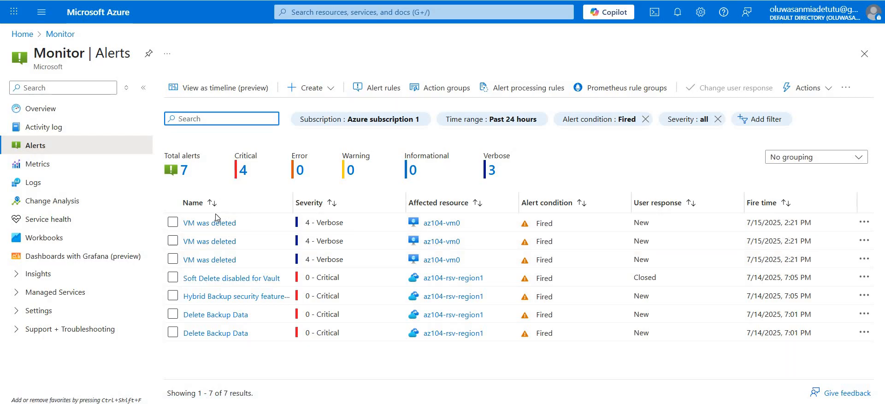
left_click(203, 225)
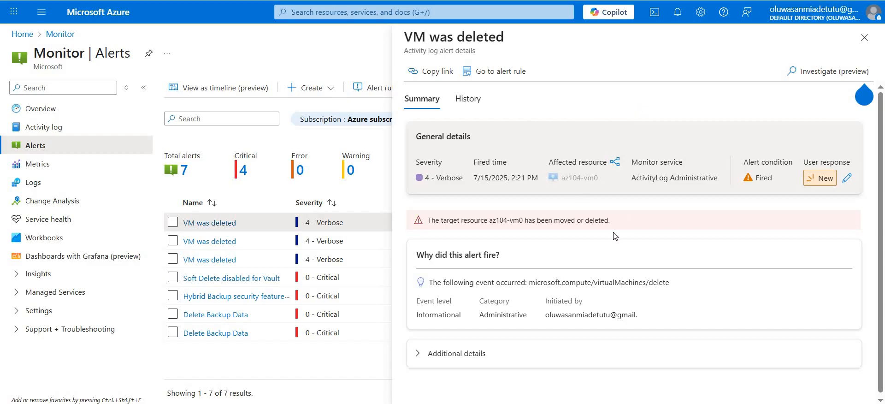
scroll(614, 236, "down", 1)
scroll(614, 236, "up", 1)
left_click(468, 102)
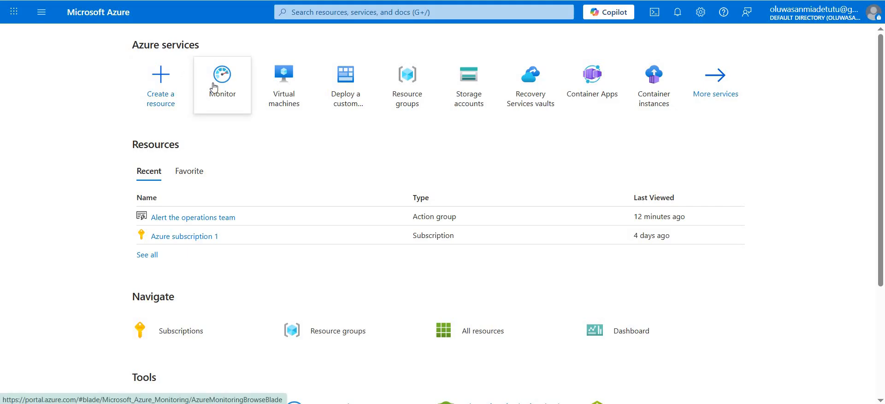
- Go to the alert processing rules from Monitor's alerts and start creating a new rule
left_click(215, 87)
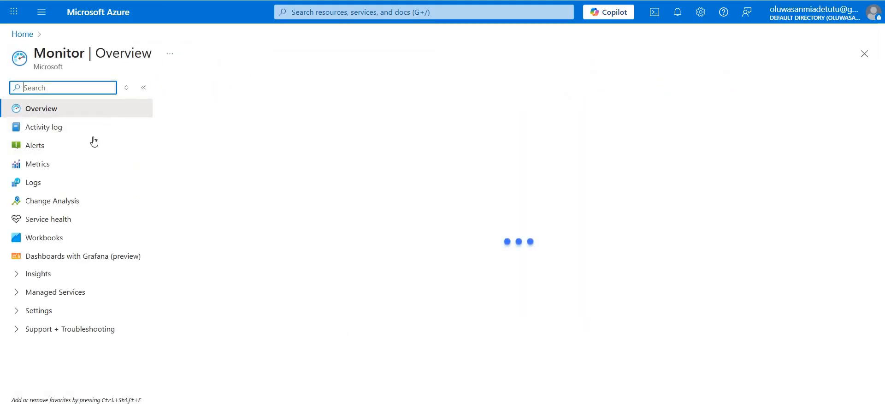
left_click(56, 148)
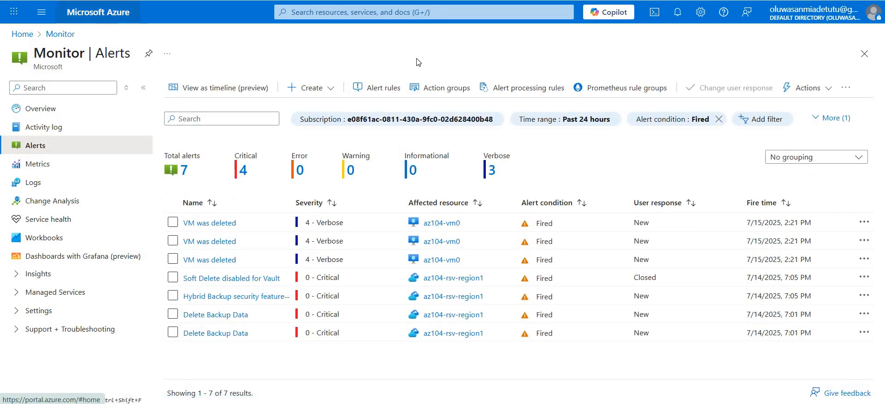
left_click(501, 89)
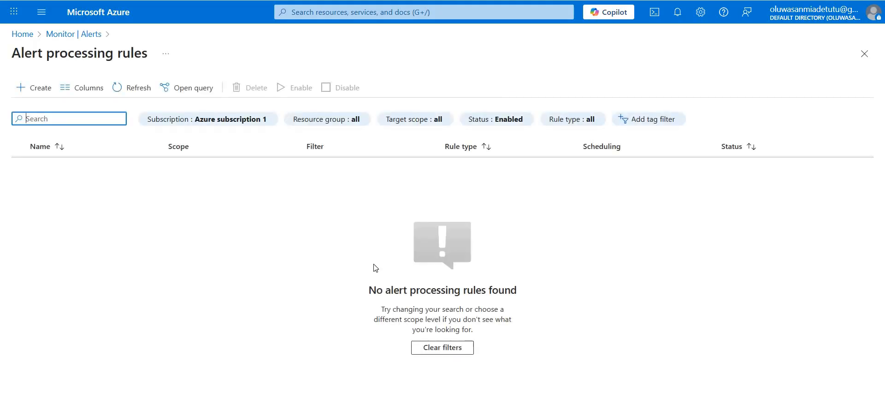
left_click(47, 90)
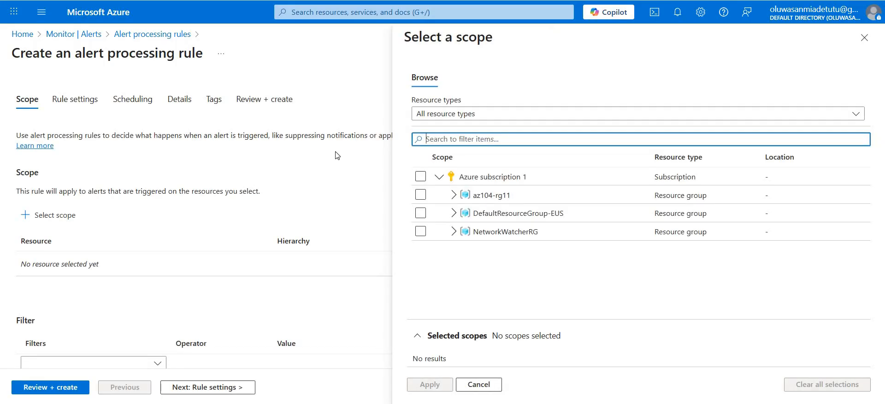
- Set the alert processing rule's scope to Azure subscription 1 and proceed to its rule settings
left_click(420, 176)
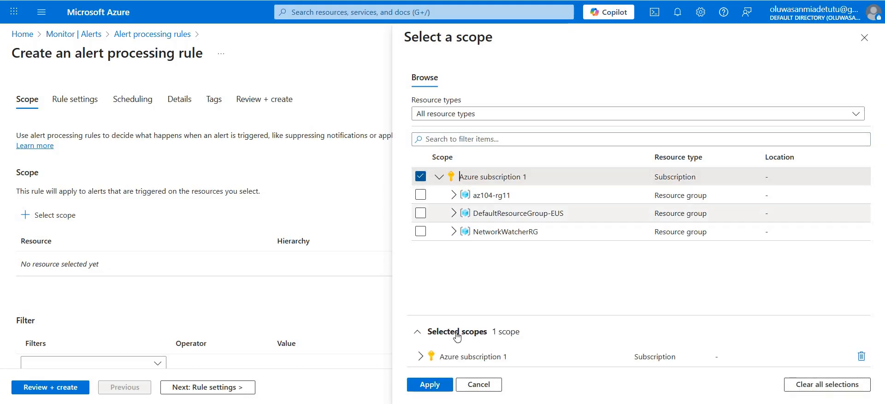
left_click(436, 384)
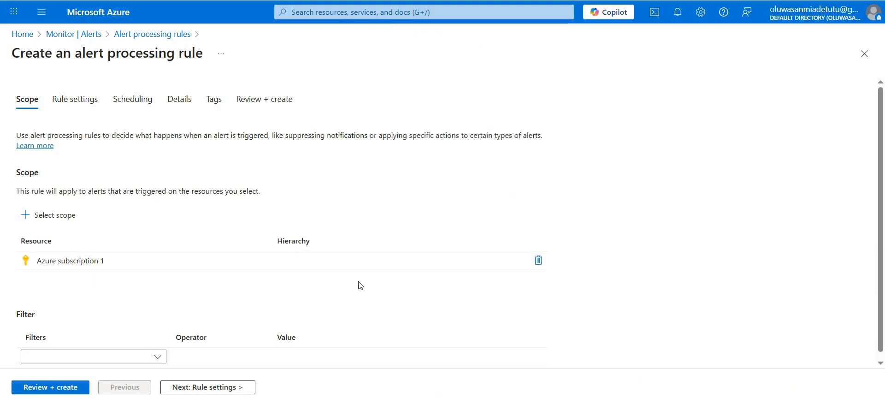
left_click(81, 95)
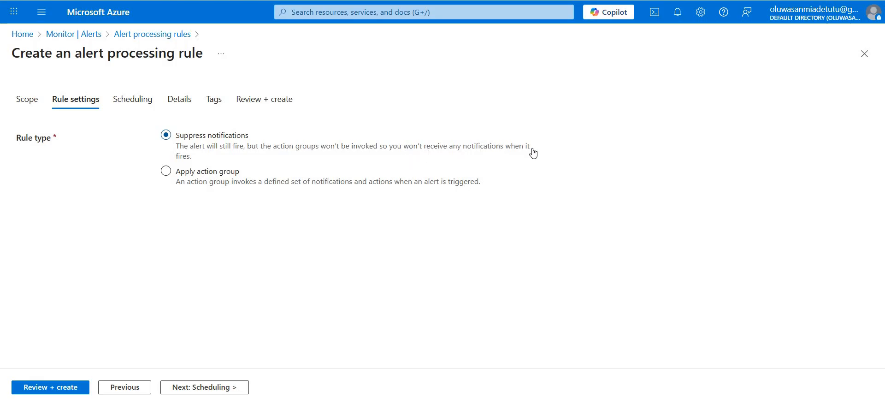
- Schedule the alert processing rule to apply at a specific time, starting 07/15/2025 at 10:00 PM
left_click(137, 102)
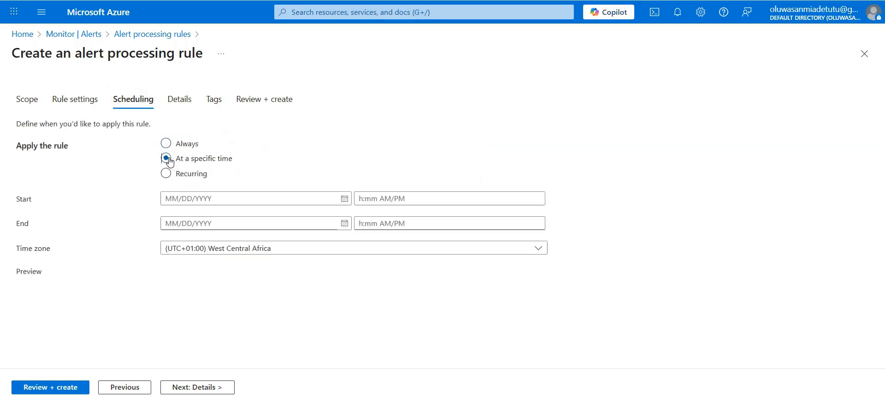
left_click(207, 197)
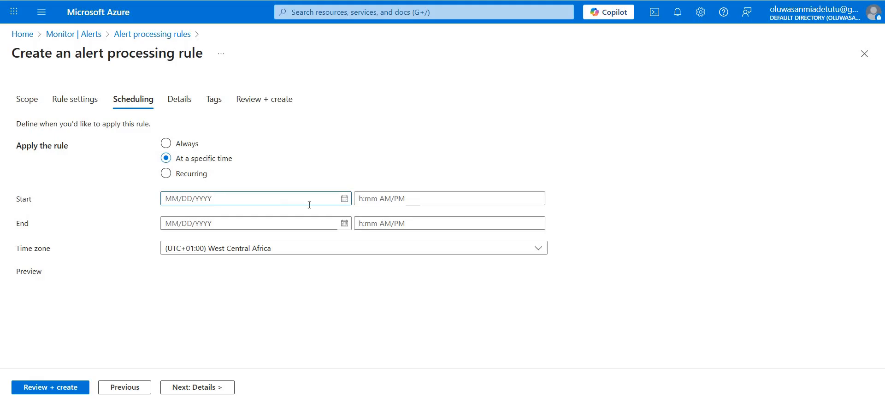
left_click(345, 200)
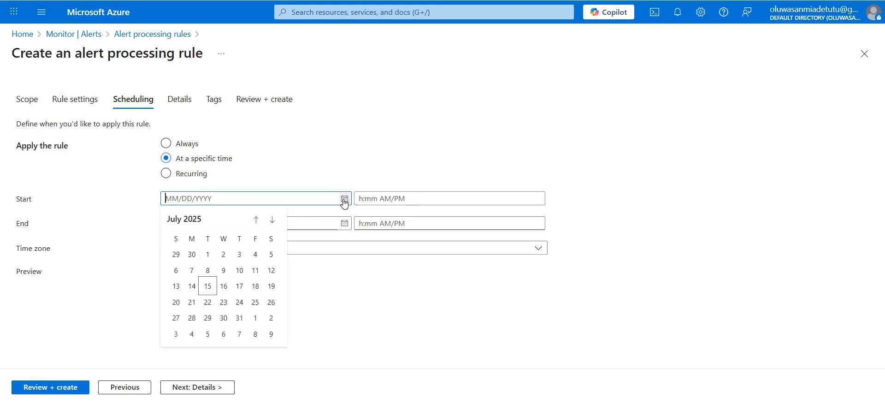
left_click(208, 286)
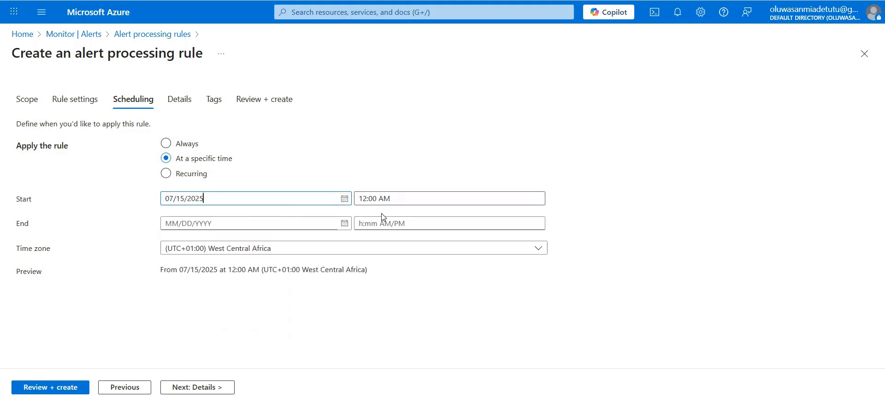
left_click(423, 198)
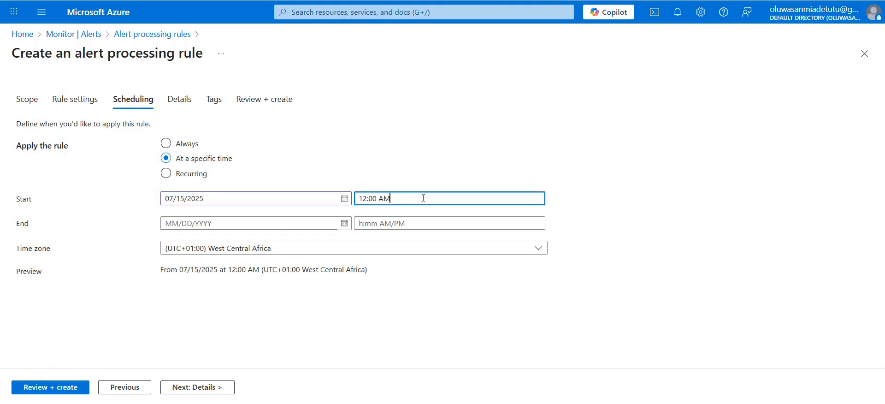
key("BackSpace")
key("BackSpace")
key("BackSpace")
key("BackSpace")
key("BackSpace")
key("BackSpace")
key("BackSpace")
type("1")
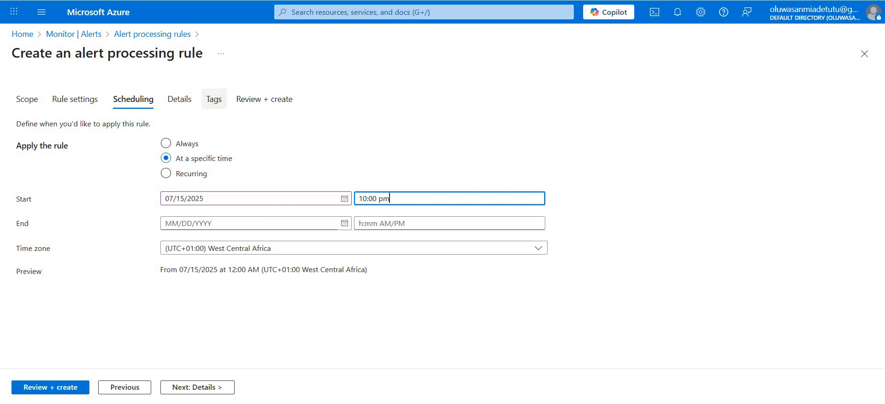
left_click(135, 115)
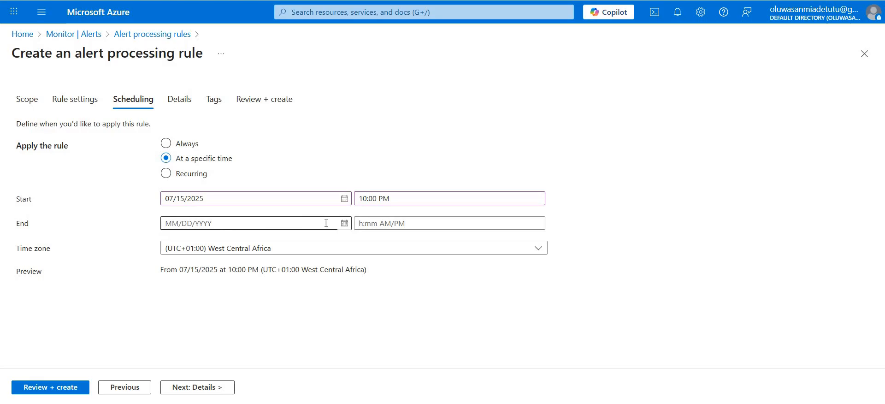
- Set the rule's schedule to end on 07/16/2025 at 07:00 AM and proceed to its details
left_click(344, 224)
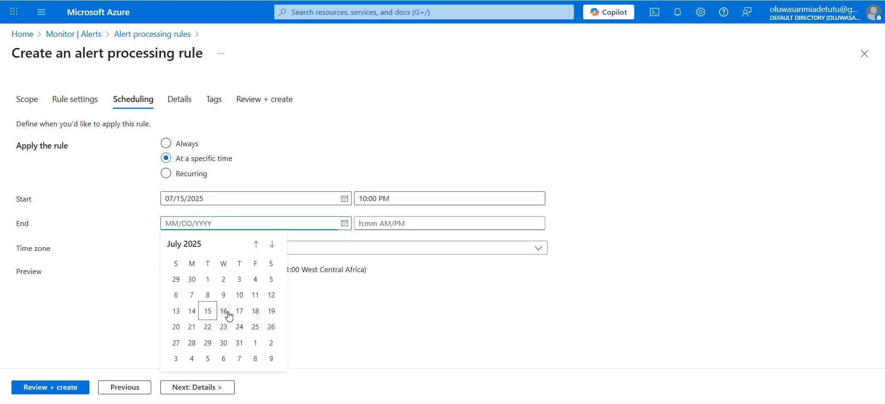
left_click(228, 313)
left_click(367, 224)
key("BackSpace")
key("BackSpace")
type("07:00 AM")
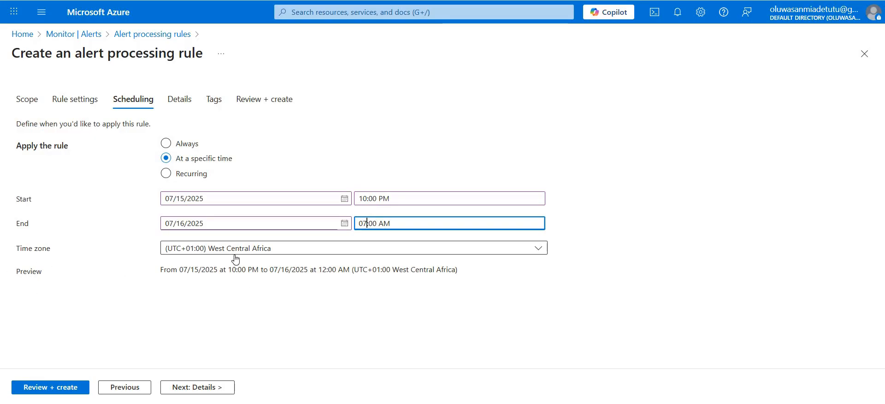
left_click(218, 387)
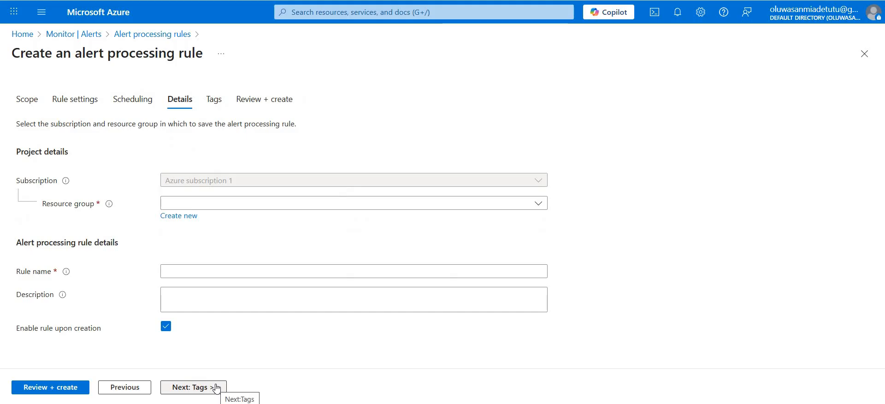
- Choose resource group az104-rg11 for the rule and name it "Planned Maintenance"
left_click(257, 207)
left_click(207, 240)
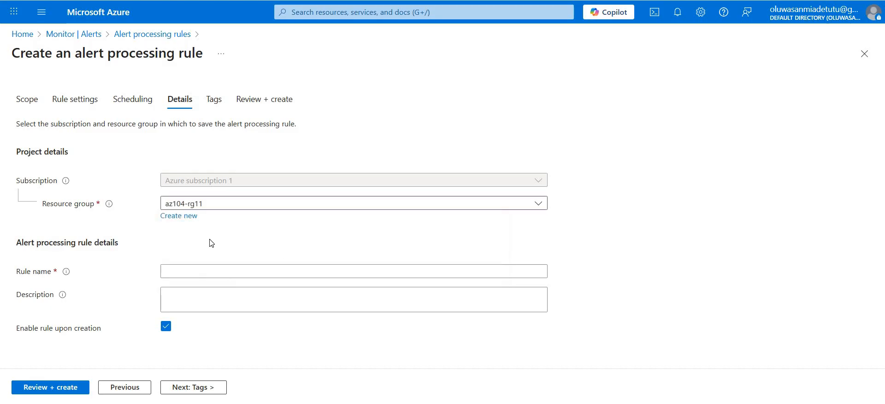
left_click(254, 270)
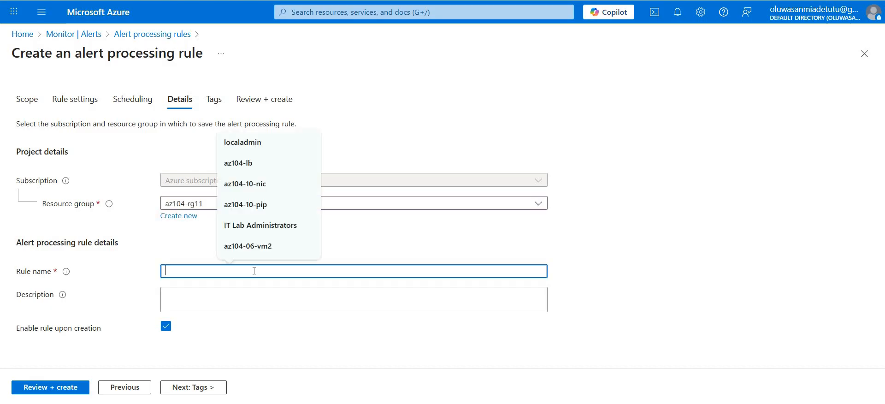
type("Planned Main")
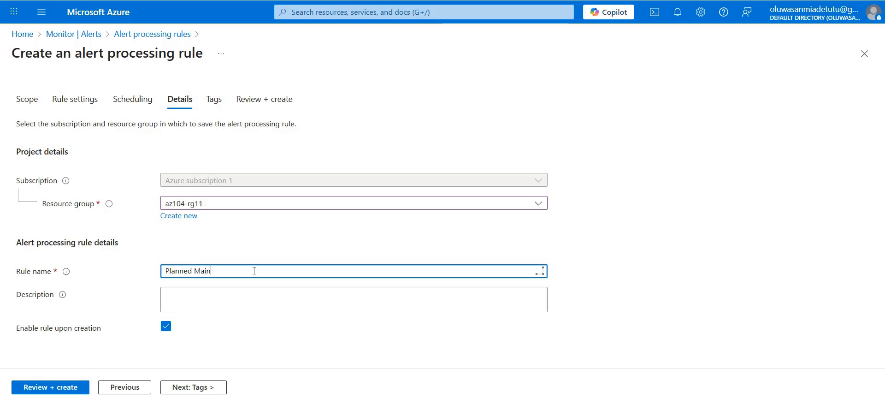
type("tenance")
- Give the rule the description "Supress notifications during planned maintenance"
left_click(217, 292)
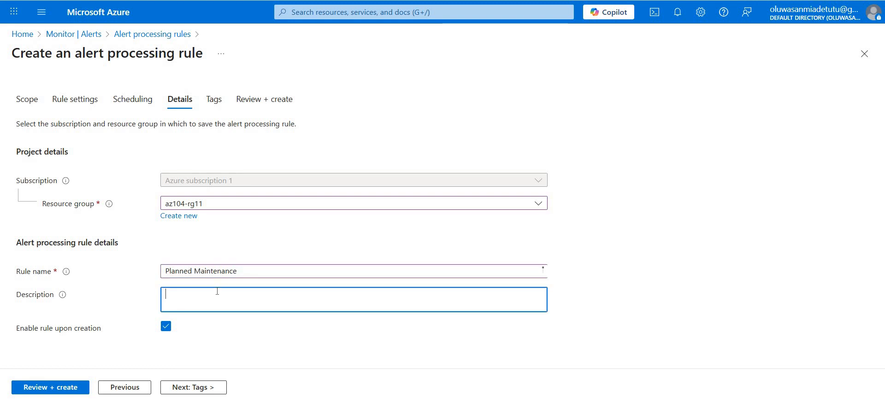
type("Supress no")
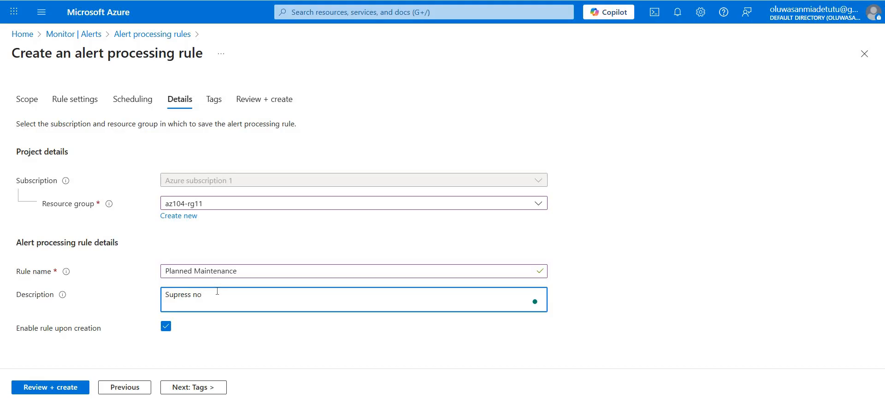
type("tifications during plann")
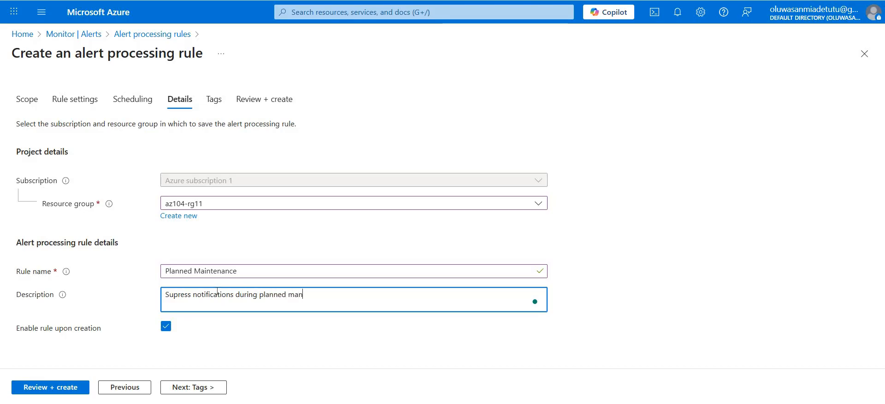
type("ed mainte")
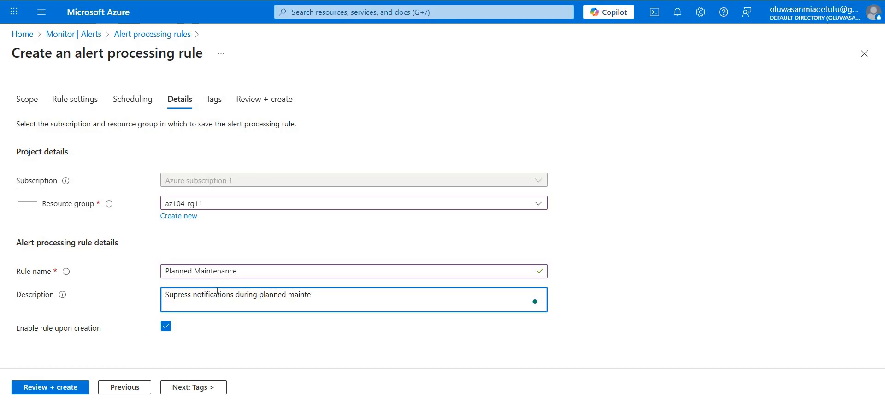
type("nance")
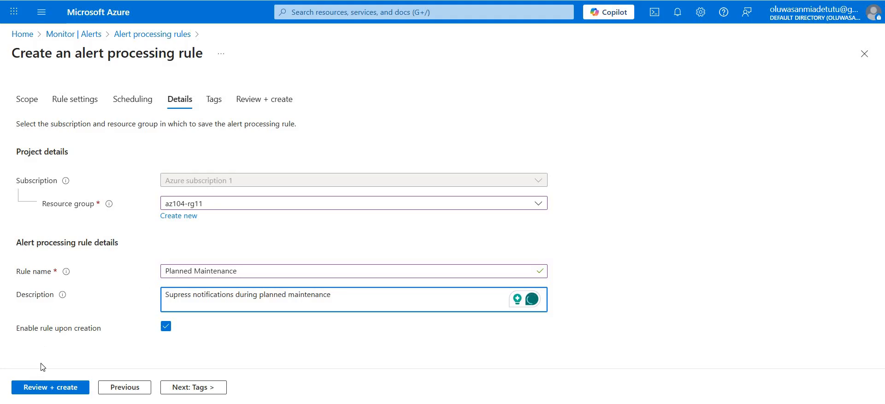
- Review the alert processing rule's summary and create the rule
left_click(45, 388)
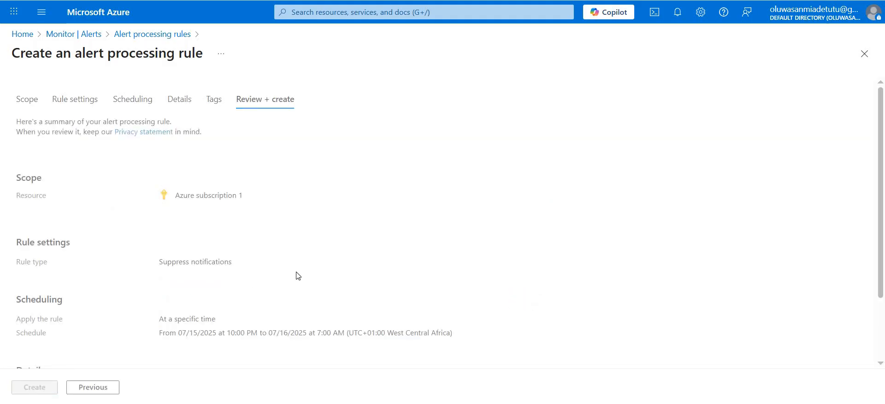
scroll(297, 275, "down", 2)
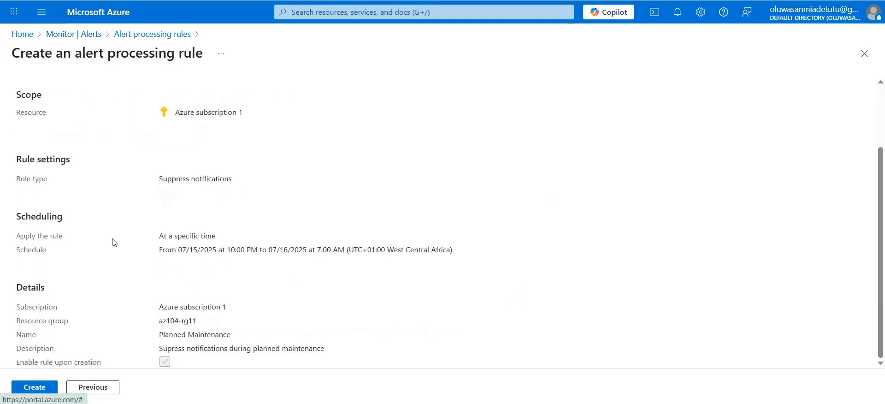
left_click(36, 387)
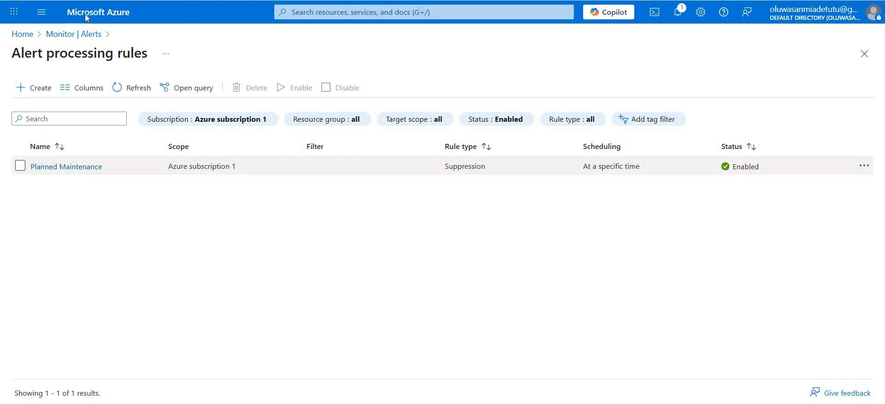
- Go to Monitor's logs, dismiss the Log Analytics welcome, and set the query scope to Azure subscription 1
left_click(61, 36)
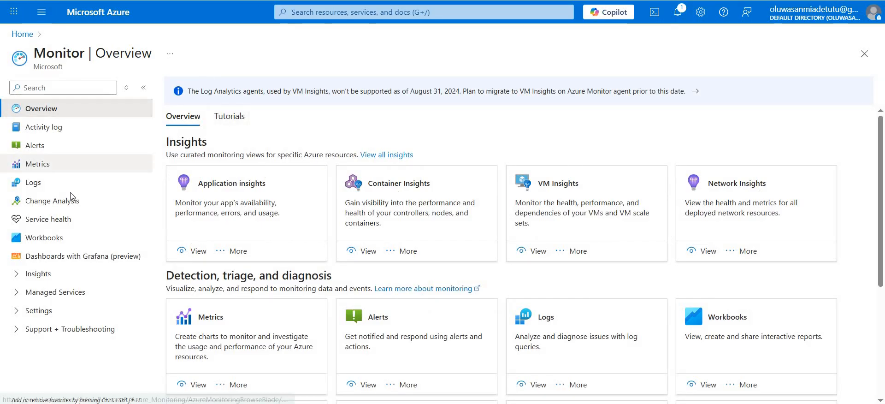
left_click(55, 184)
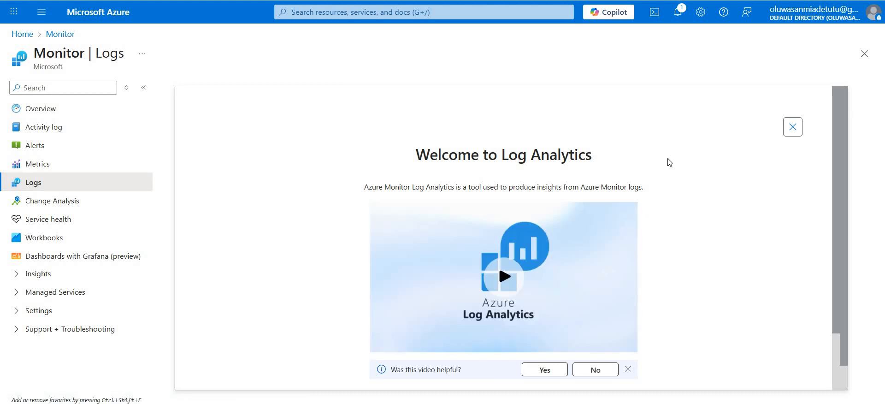
left_click(793, 128)
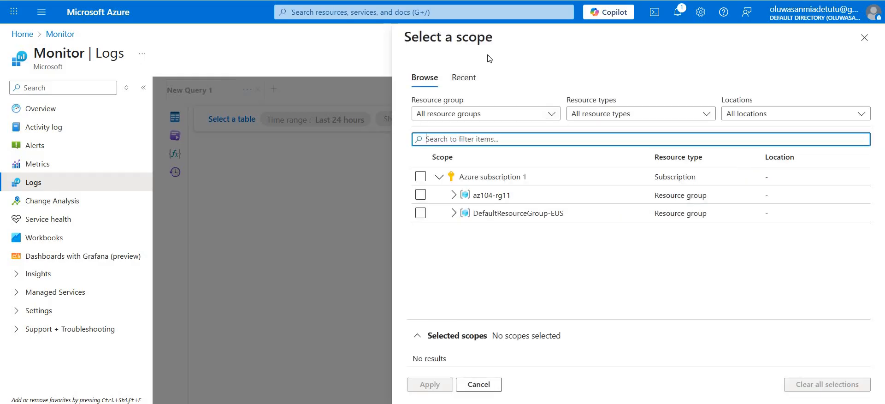
left_click(420, 177)
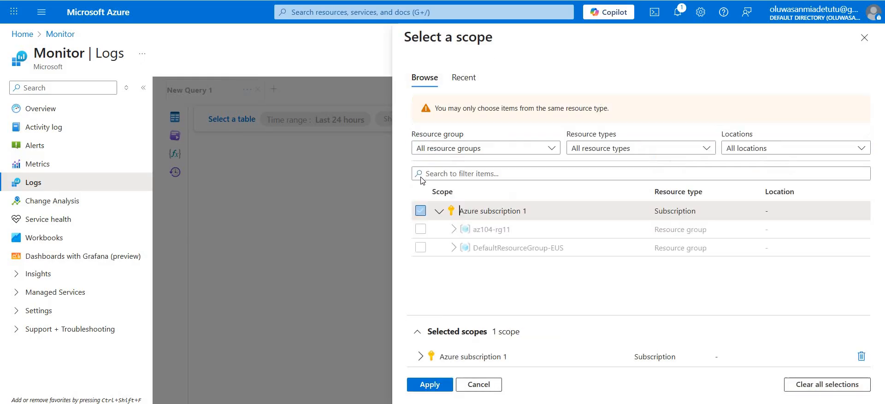
left_click(432, 385)
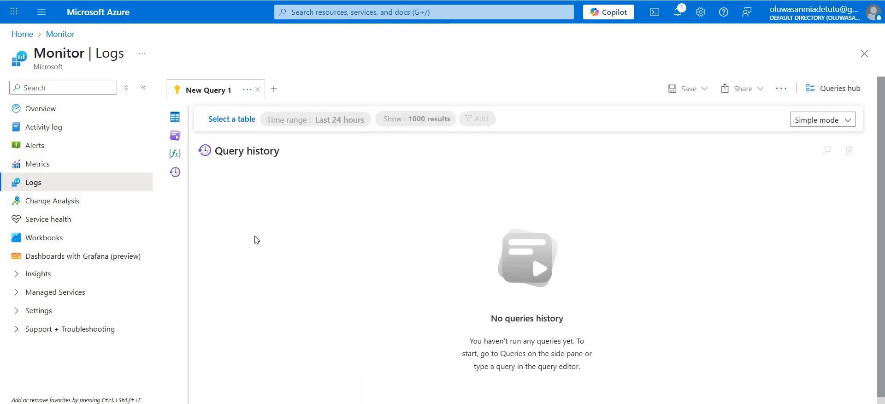
- Run the "Count heartbeats" example query for virtual machines and expand the az104-vm0 result
left_click(175, 137)
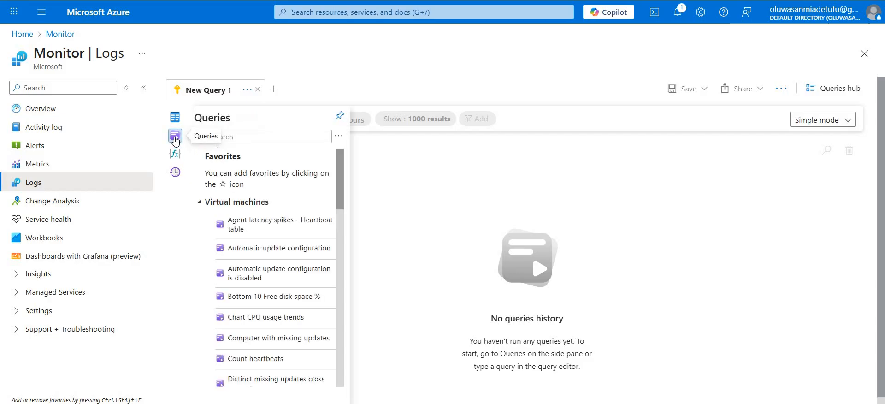
left_click(205, 201)
left_click(205, 202)
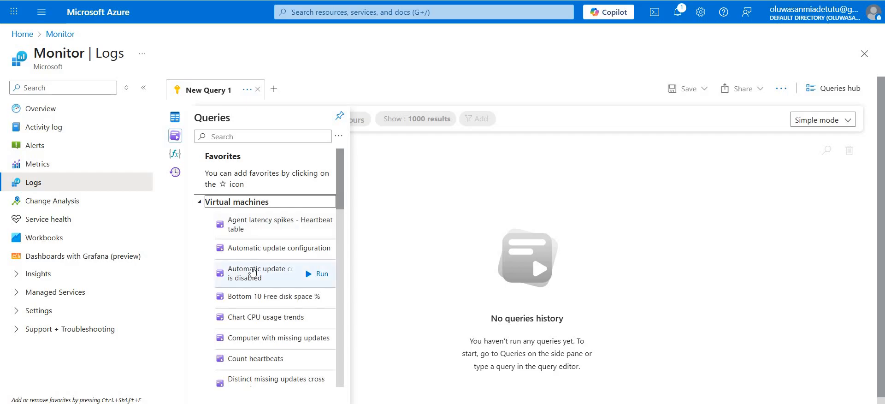
scroll(252, 272, "down", 3)
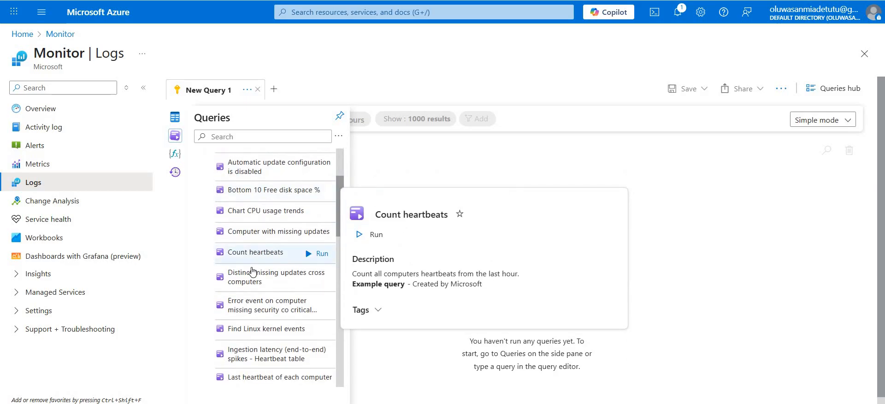
scroll(252, 272, "down", 6)
scroll(252, 272, "up", 9)
scroll(252, 272, "down", 1)
scroll(252, 272, "down", 2)
left_click(250, 261)
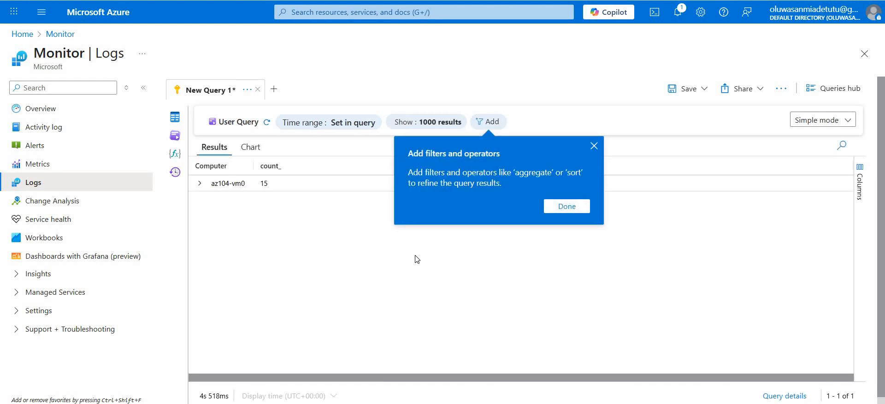
left_click(557, 208)
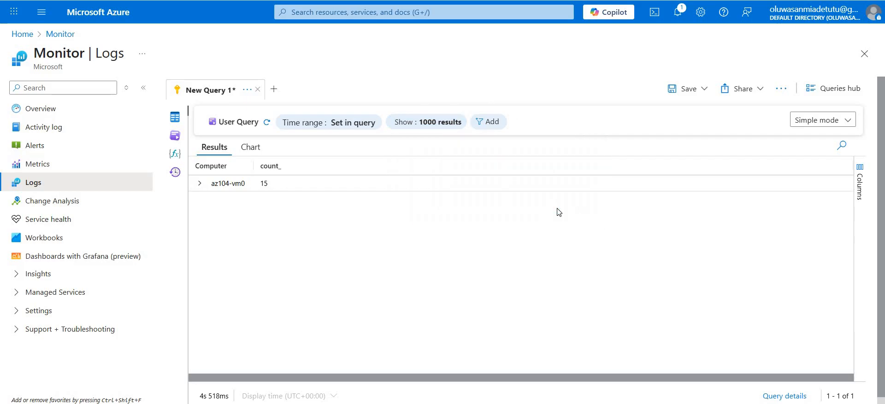
left_click(200, 184)
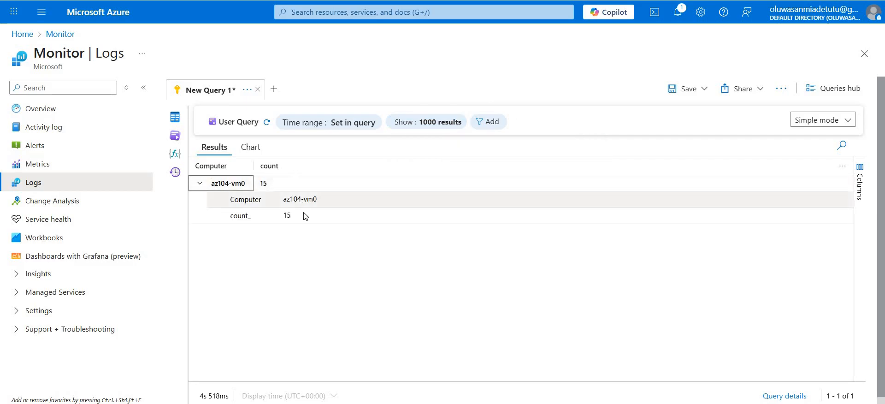
- Switch to KQL mode and replace the query with an InsightsMetrics timechart of average UtilizationPercentage per Computer in 5m bins over the last 1h
left_click(821, 120)
left_click(801, 157)
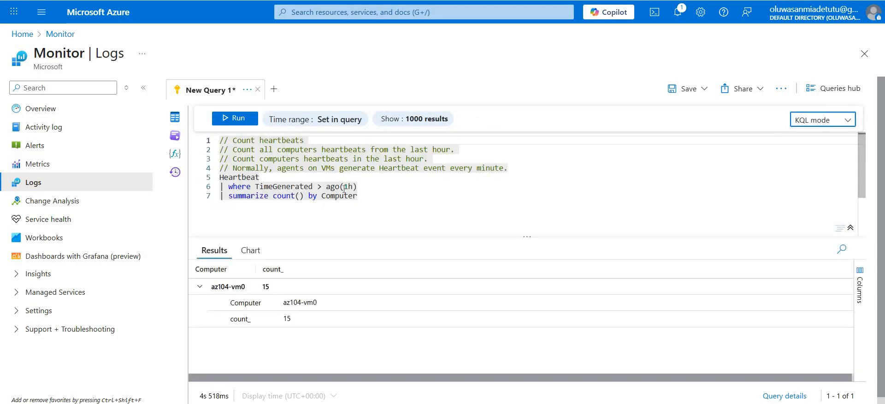
left_click(391, 195)
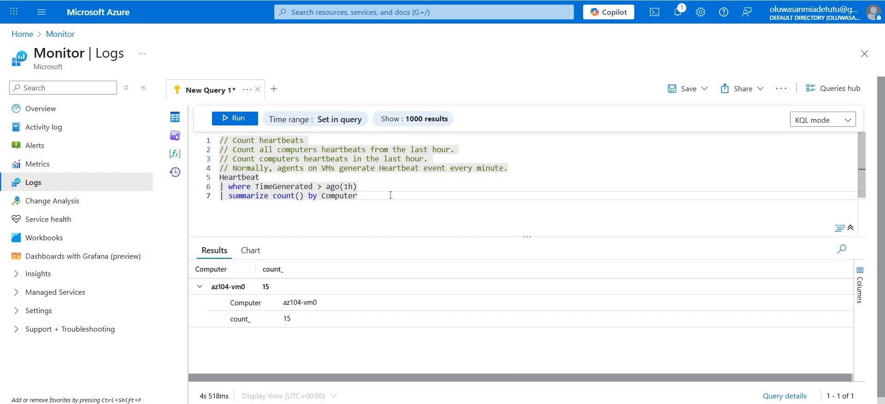
left_click_drag(390, 195, 220, 146)
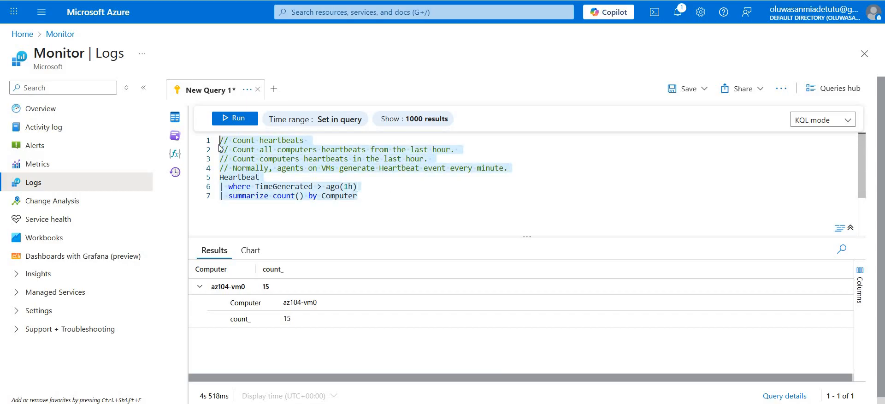
type("InsightsMetrics | where TimeGenerated > ago(1h) | where Name == \"UtilizationPercentage\" | summarize avg(Val) by bin(TimeGenerated, 5m), Computer | render timechart")
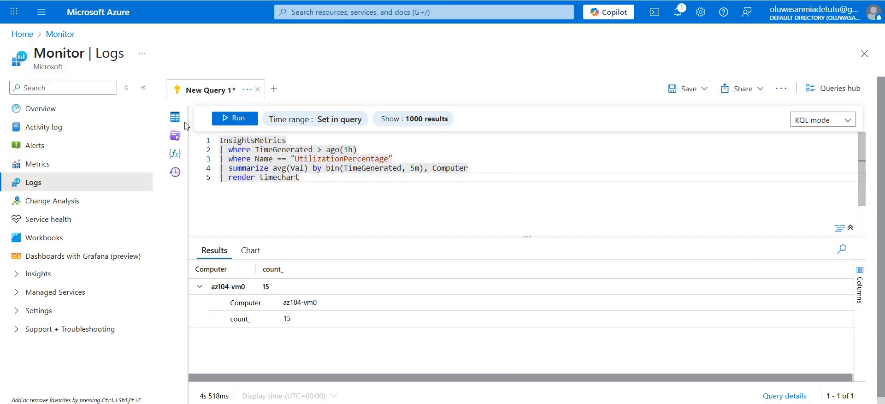
- Run the InsightsMetrics query and review its output both as a chart and as tabular results
left_click(232, 118)
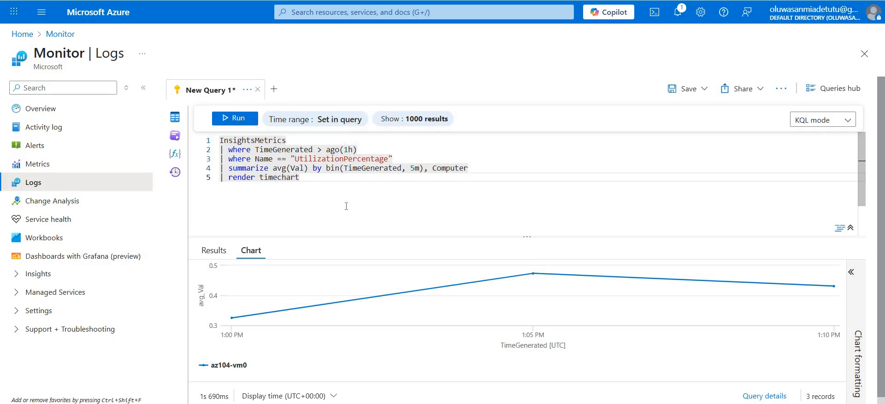
scroll(371, 288, "down", 1)
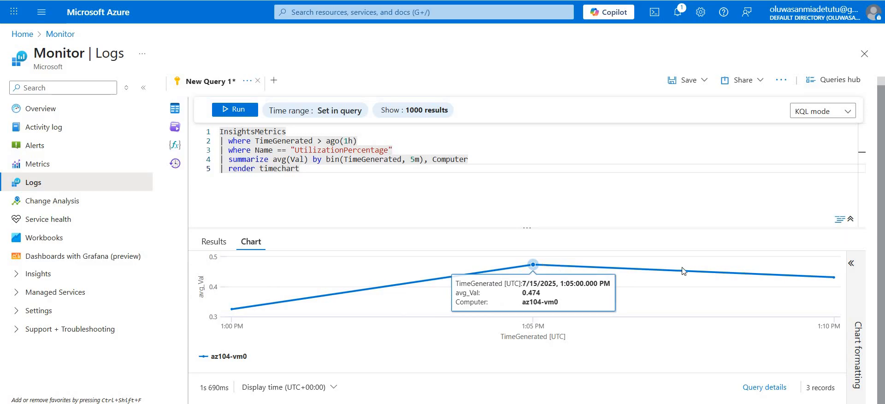
scroll(405, 364, "up", 1)
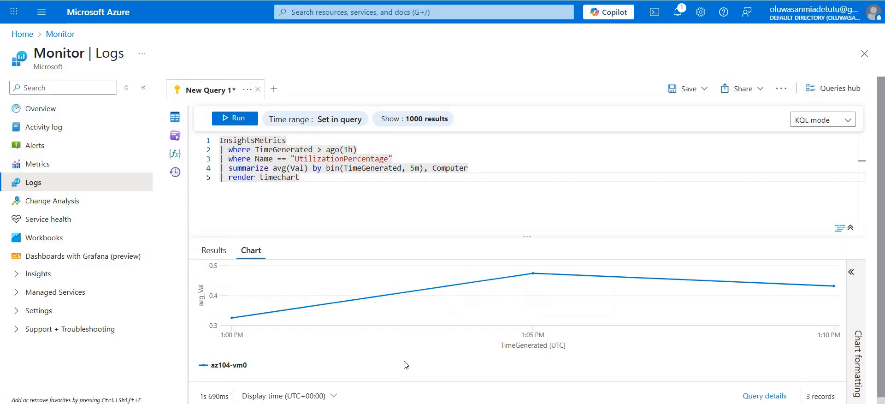
left_click(224, 250)
left_click(251, 250)
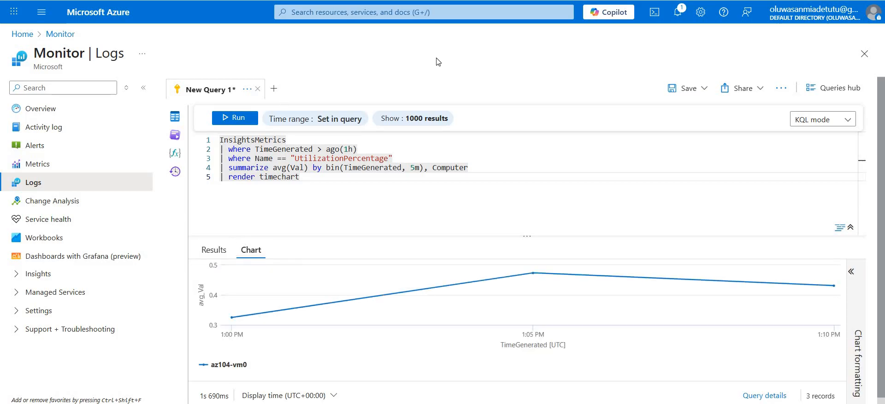